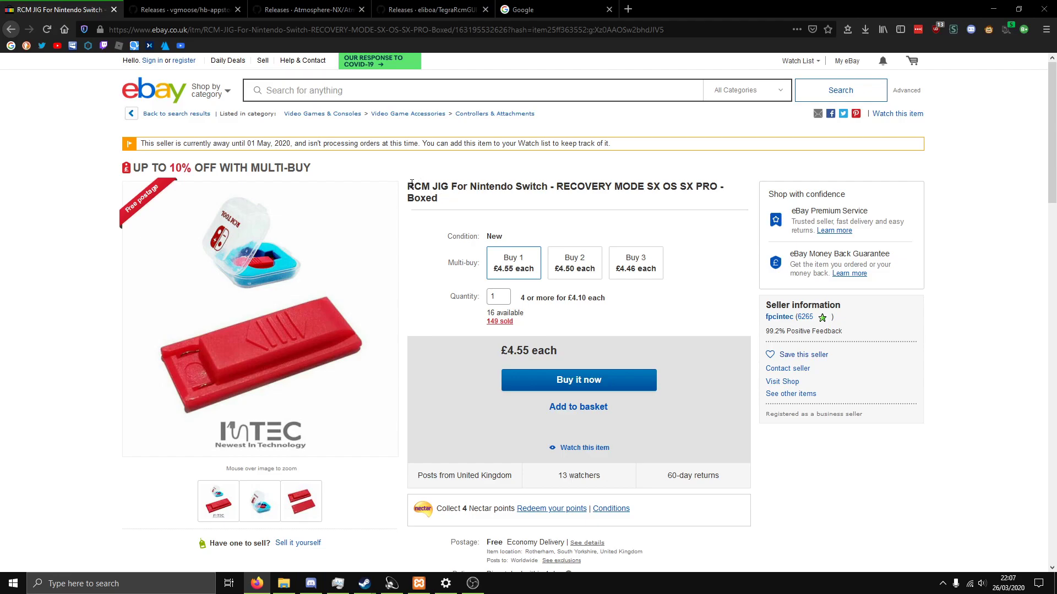
Examine the RCM jig listing's title and product photo on the eBay page.
left_click_drag(406, 186, 452, 186)
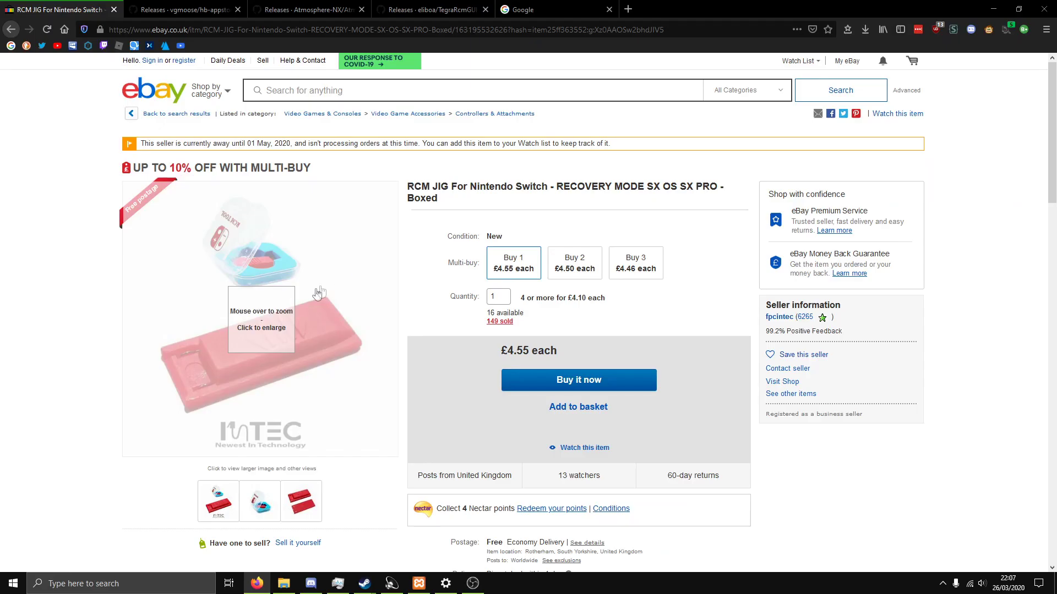
mouse_move(274, 325)
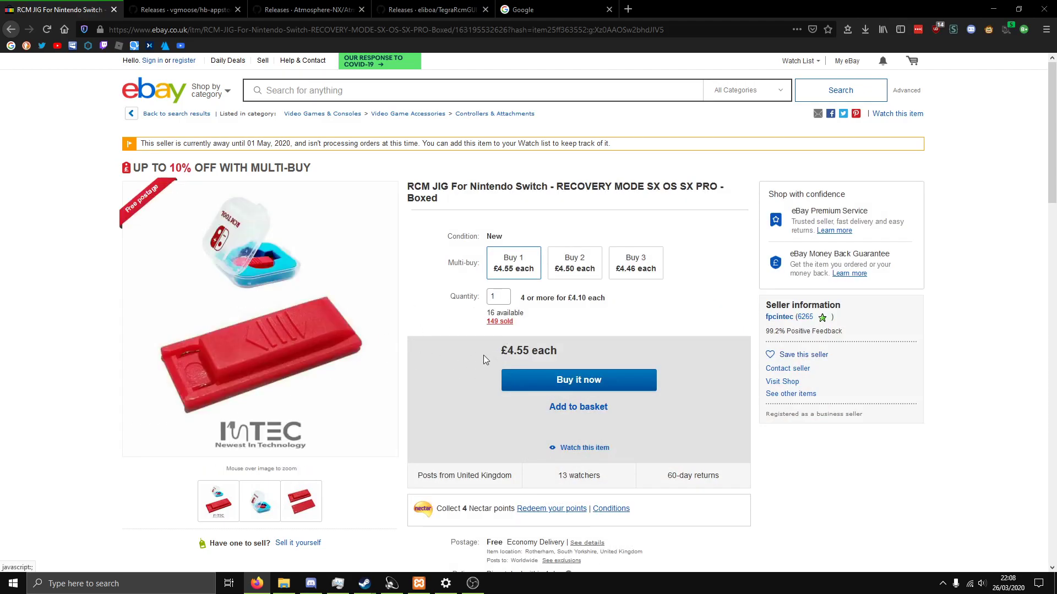
left_click_drag(408, 187, 451, 186)
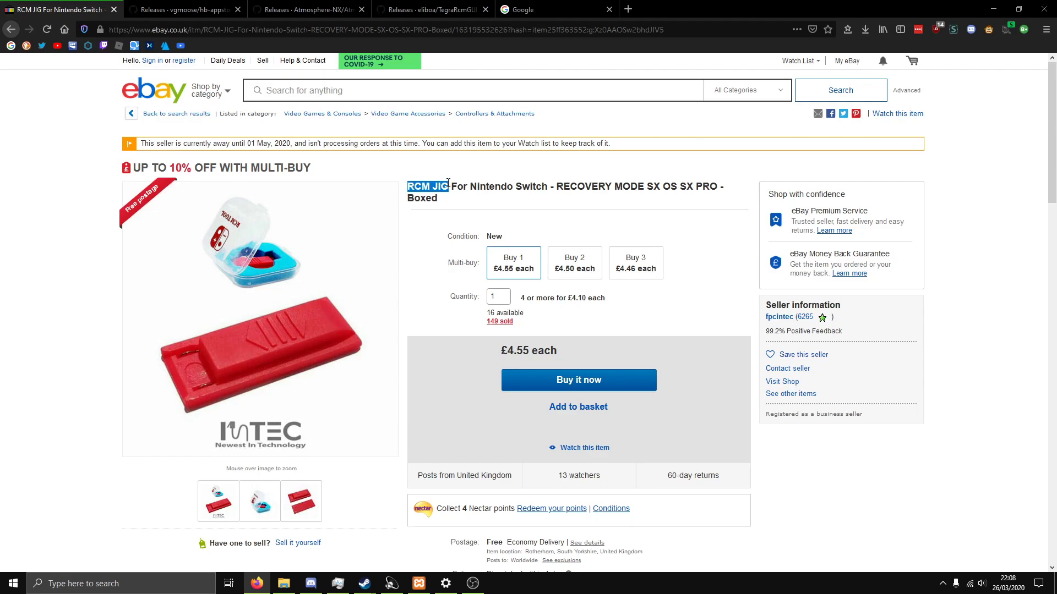
left_click(524, 332)
left_click_drag(409, 187, 450, 186)
left_click(484, 330)
In File Explorer, quick-format the SWITCH SD (D:) drive as FAT32 with 16 kilobyte allocation units, and reopen the drive.
left_click(283, 583)
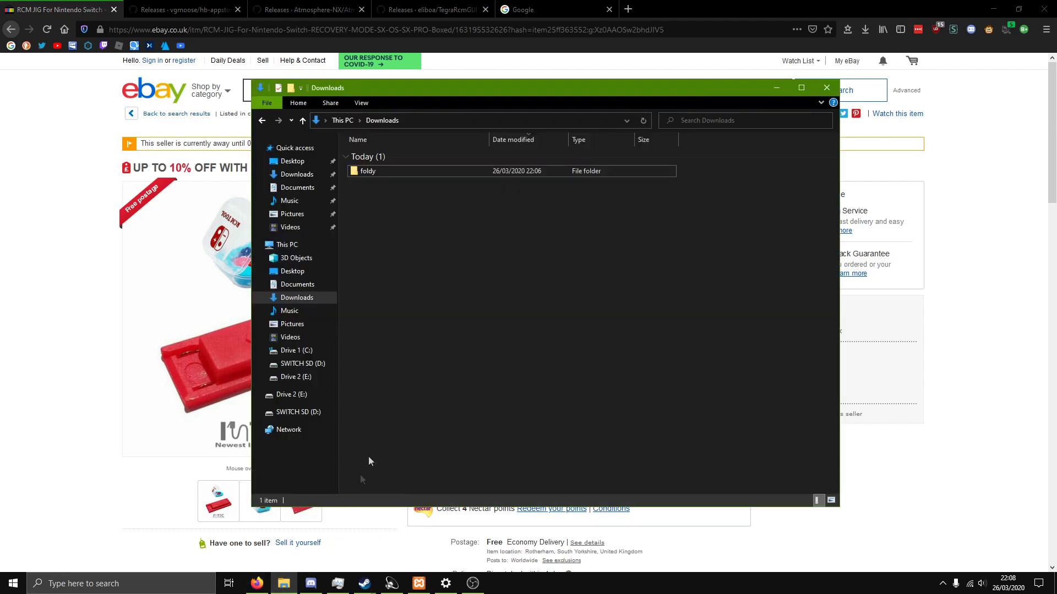
left_click(304, 365)
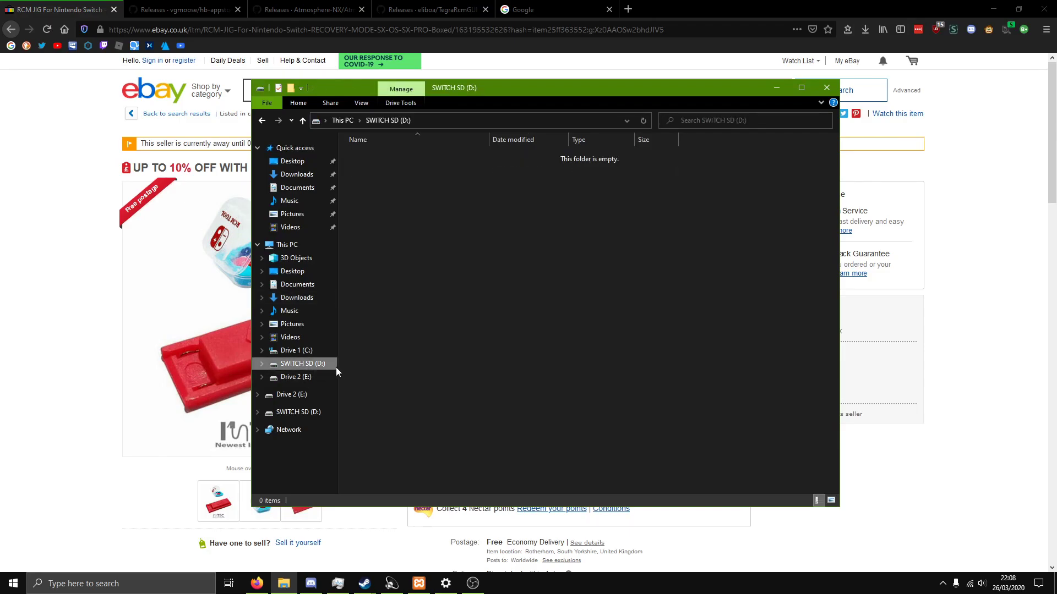
right_click(311, 367)
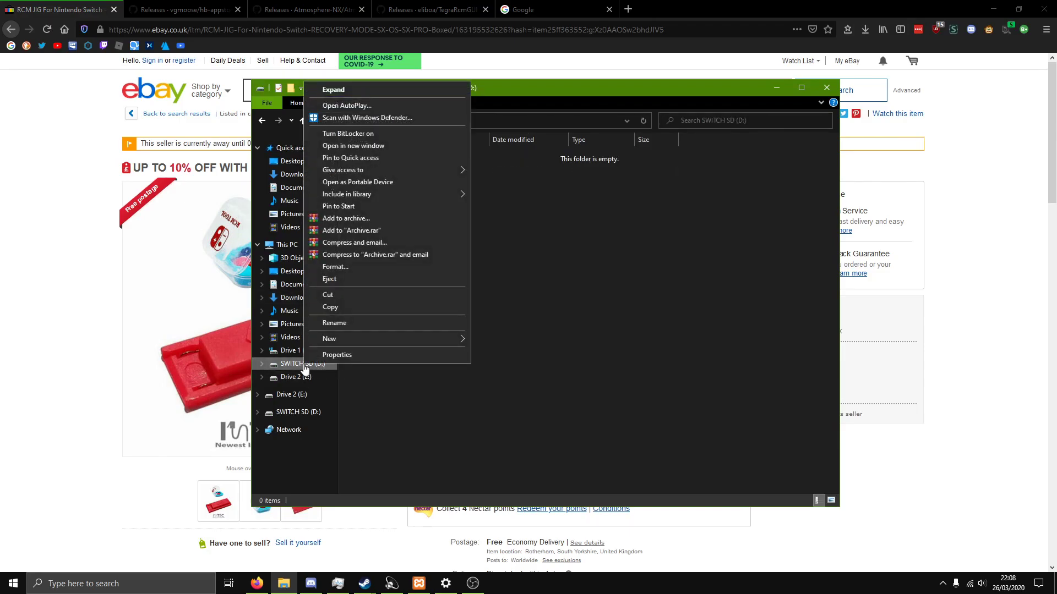
left_click(332, 268)
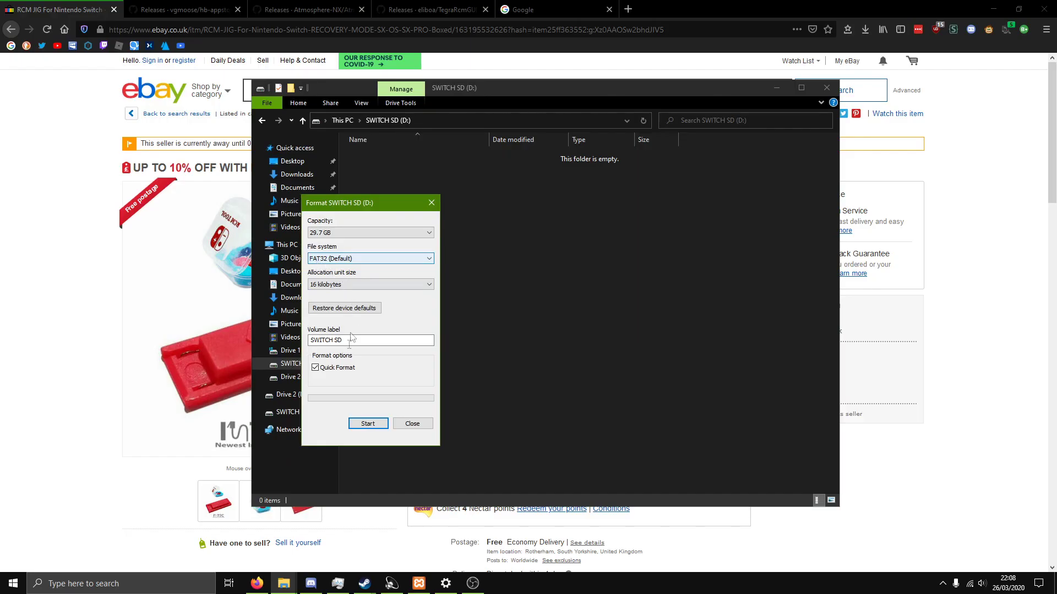
left_click(367, 424)
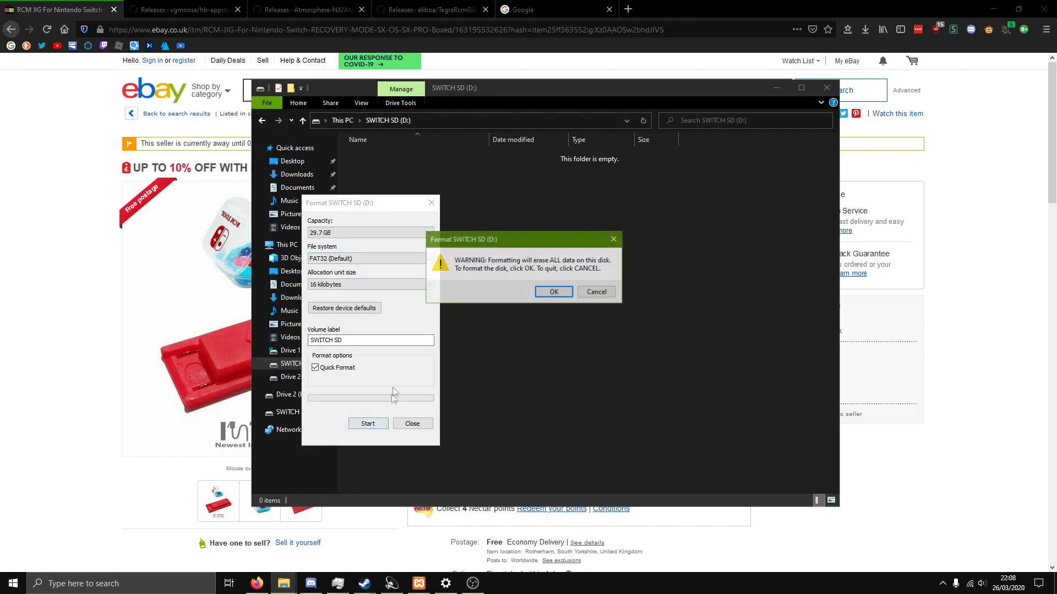
key("Return")
left_click(418, 424)
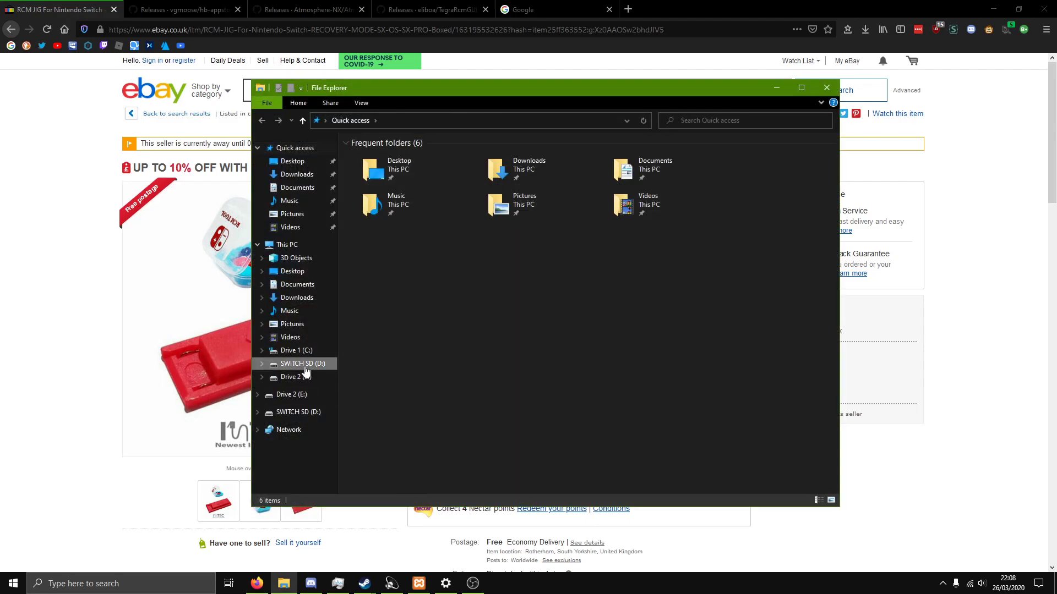
left_click(301, 364)
left_click_drag(654, 377, 467, 221)
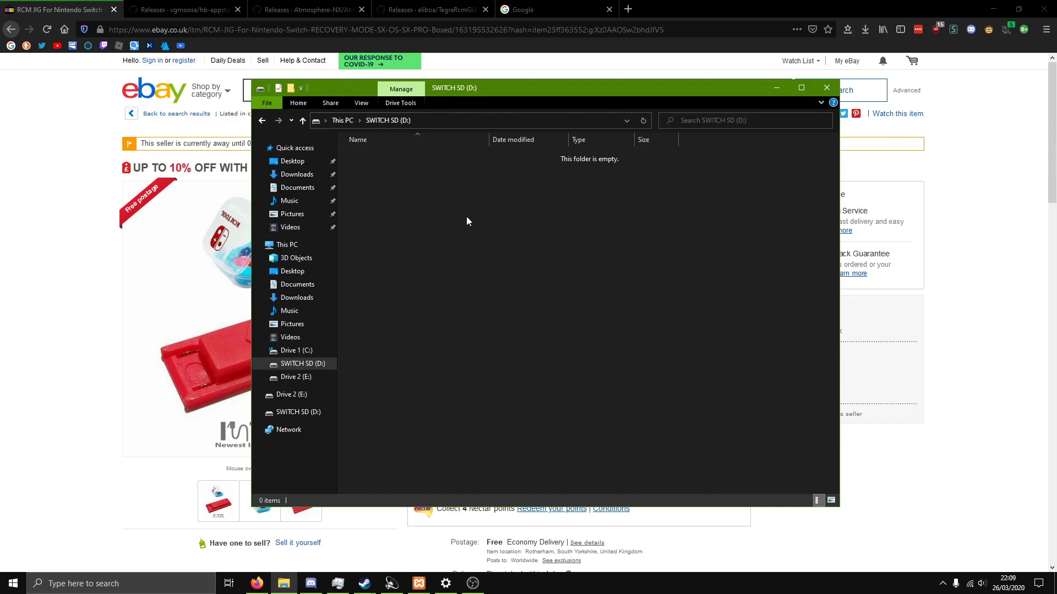
In Firefox, download appstore.nro from the assets of the Homebrew App Store 2.2 release on GitHub.
left_click(185, 9)
scroll(374, 275, "down", 3)
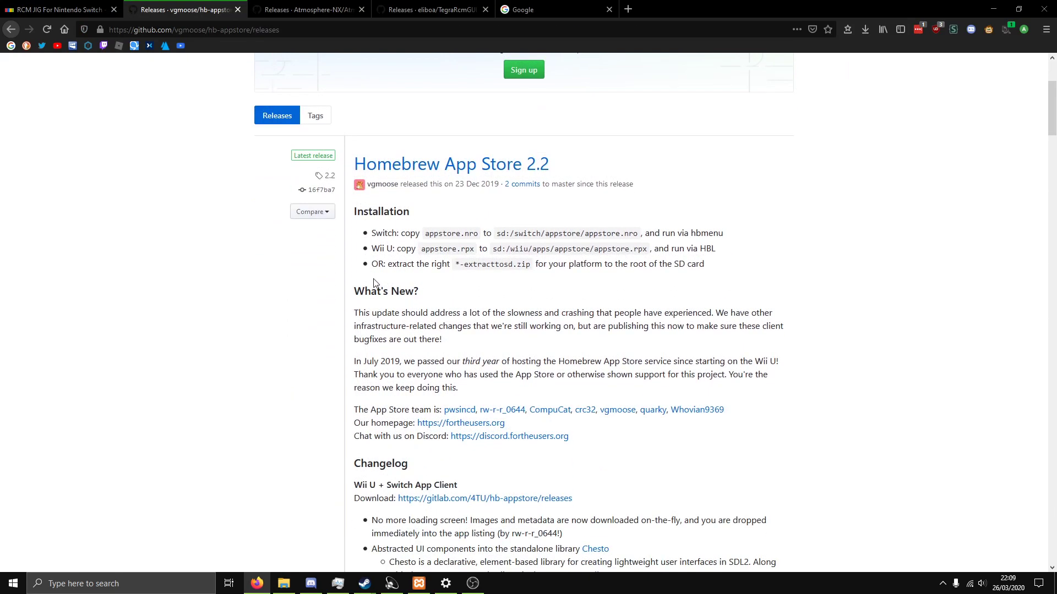
scroll(374, 283, "down", 10)
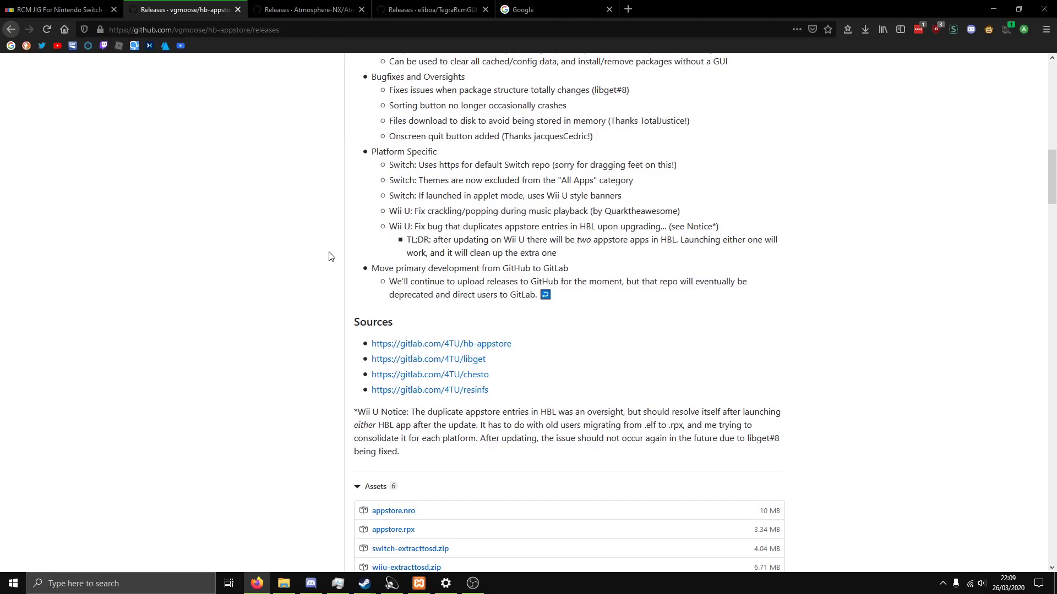
scroll(332, 350, "down", 3)
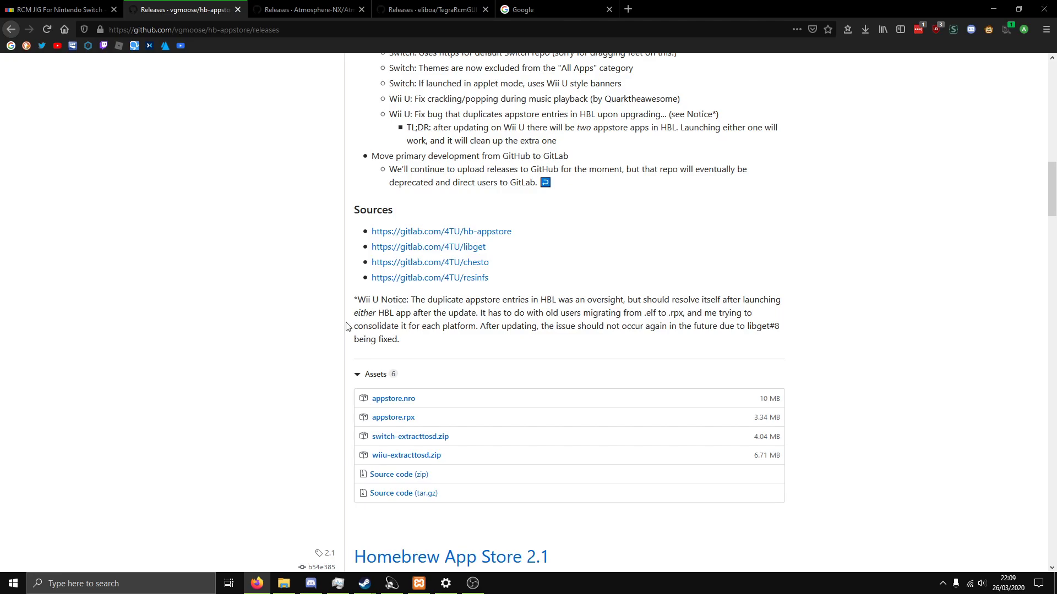
scroll(348, 326, "down", 3)
left_click_drag(293, 243, 391, 294)
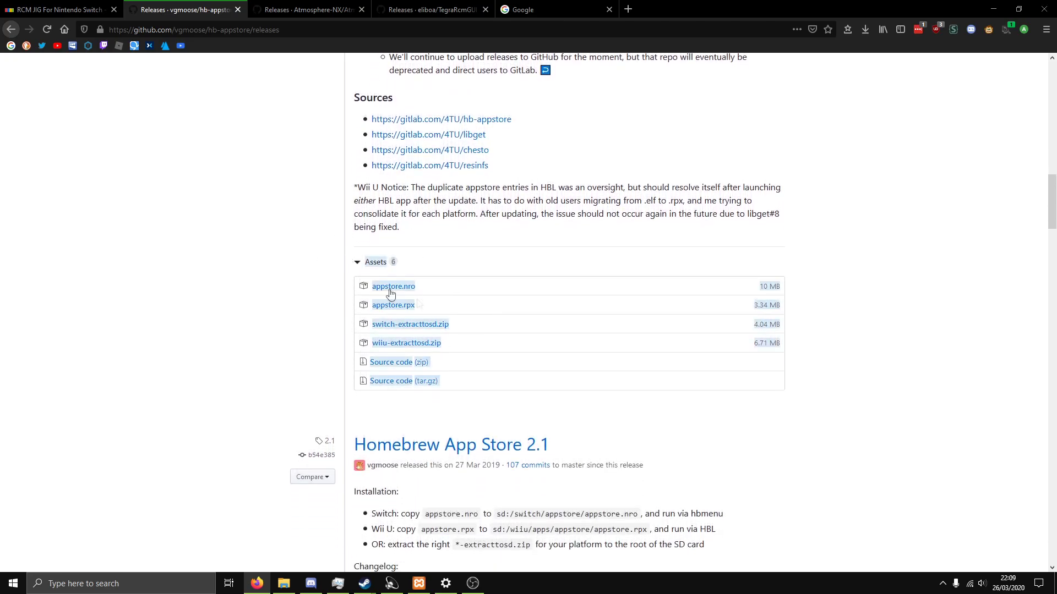
left_click(559, 346)
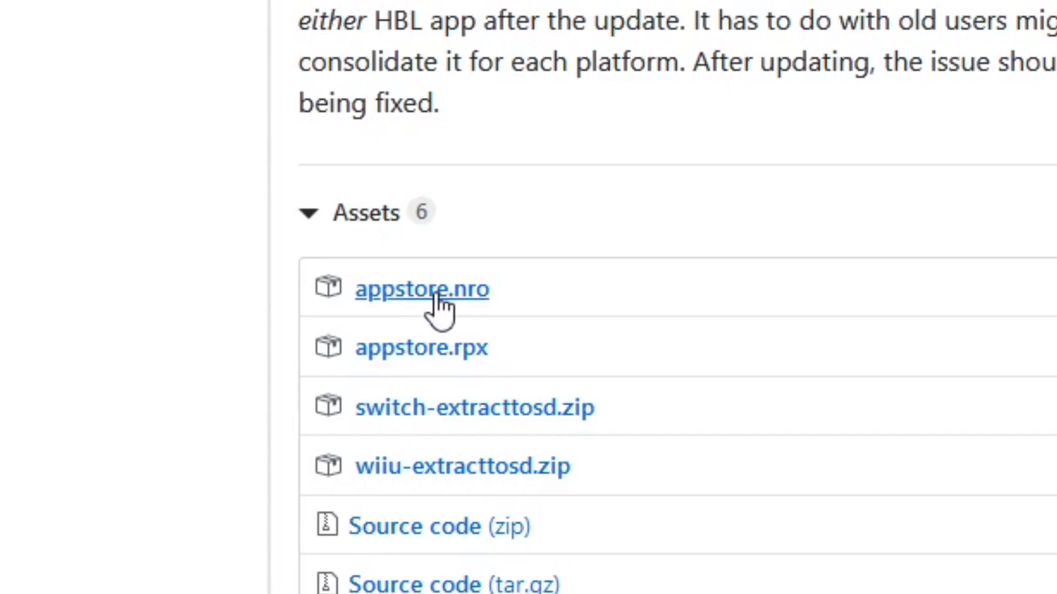
scroll(588, 353, "up", 2)
scroll(550, 405, "down", 4)
left_click_drag(550, 119, 358, 118)
left_click(400, 234)
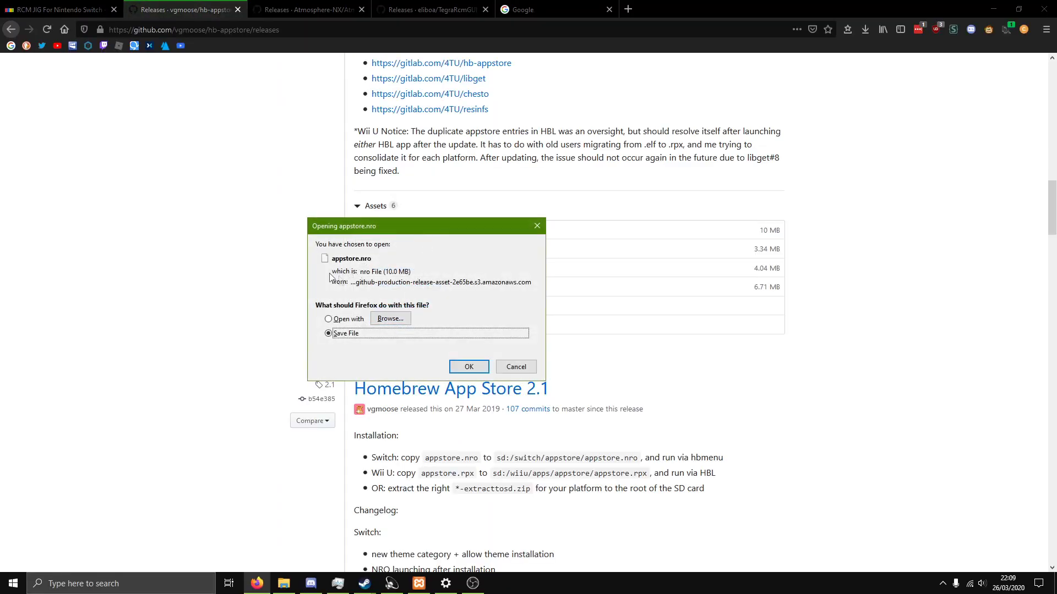
left_click(468, 366)
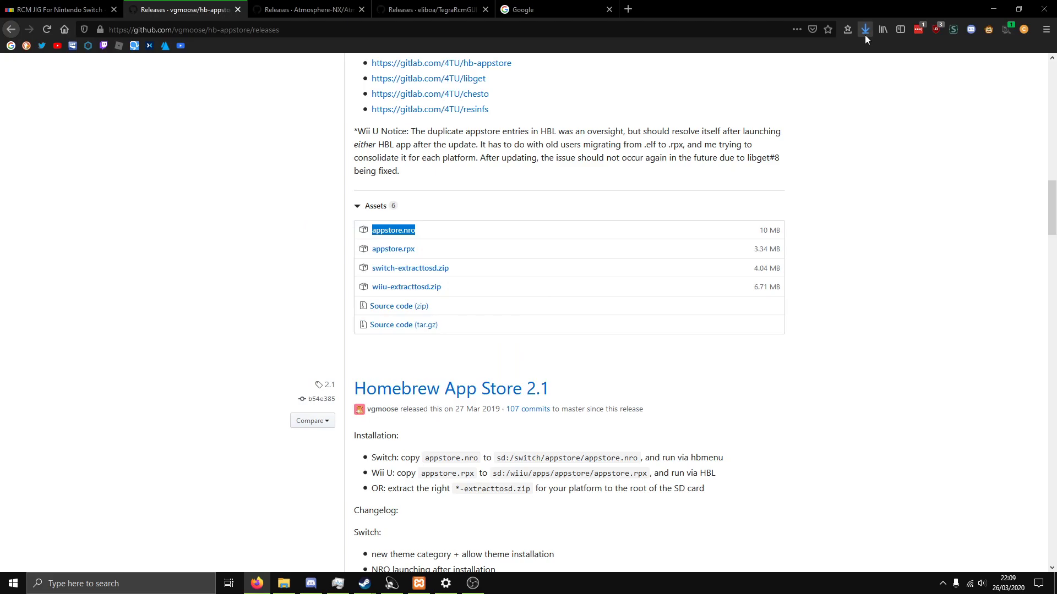
Download the atmosphere-0.10.5 master zip and fusee-primary.bin from the assets of the Atmosphère 0.10.5 release.
left_click(308, 9)
scroll(363, 167, "up", 3)
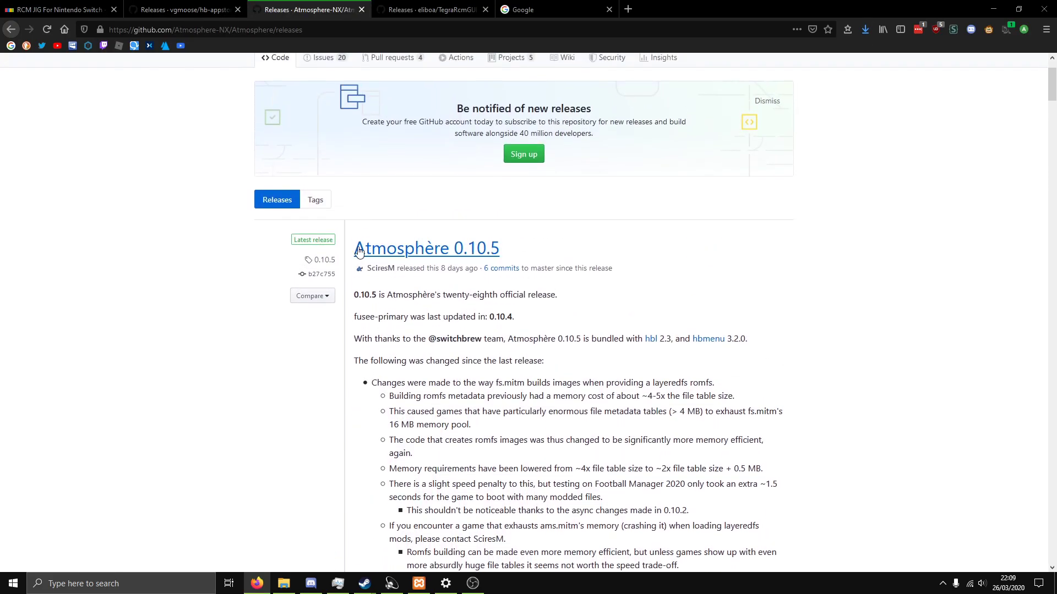
scroll(468, 259, "down", 6)
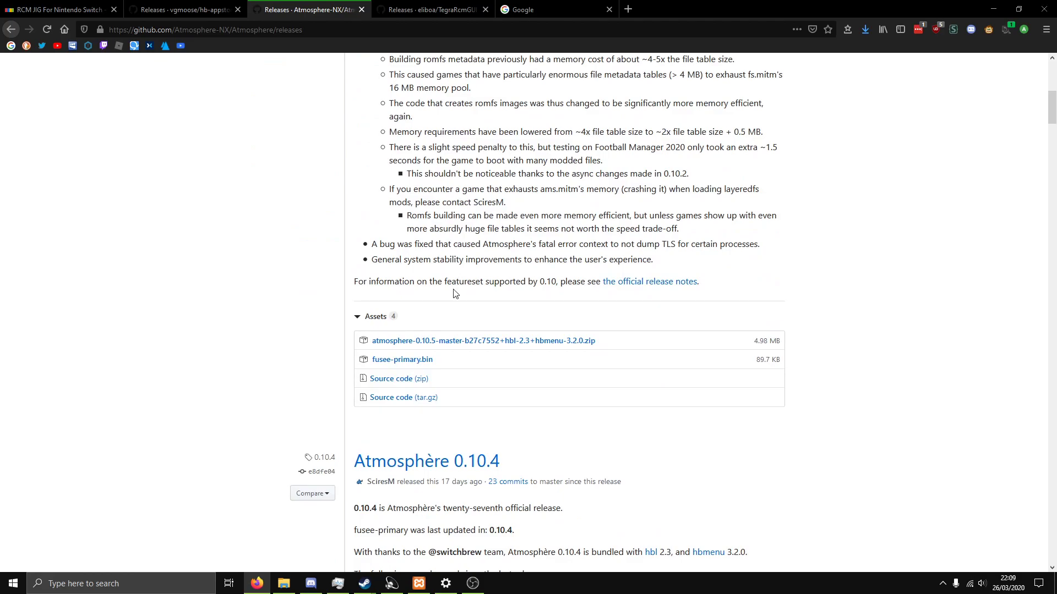
scroll(413, 359, "down", 1)
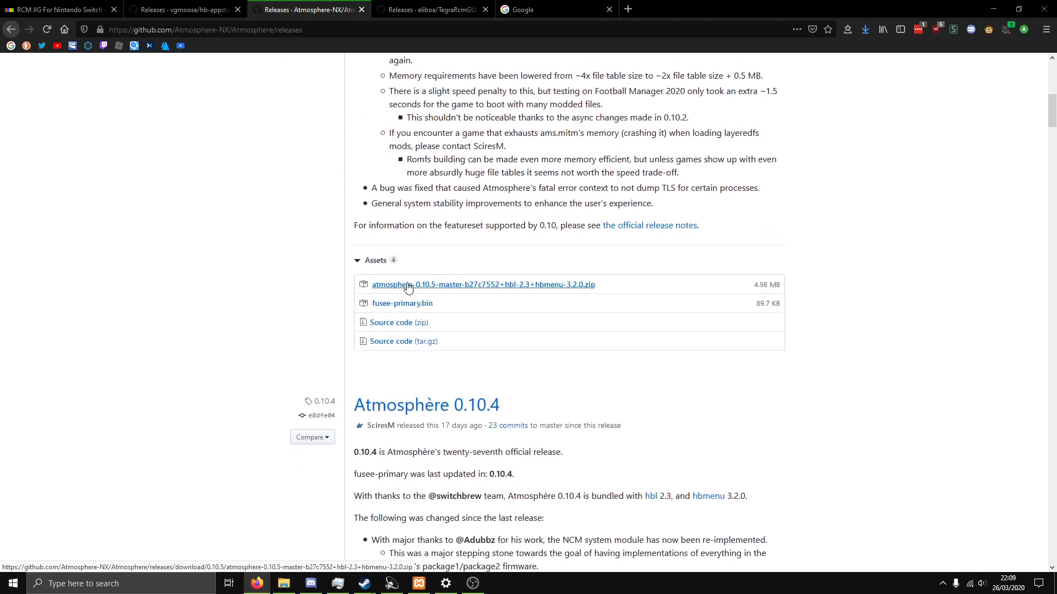
left_click(408, 287)
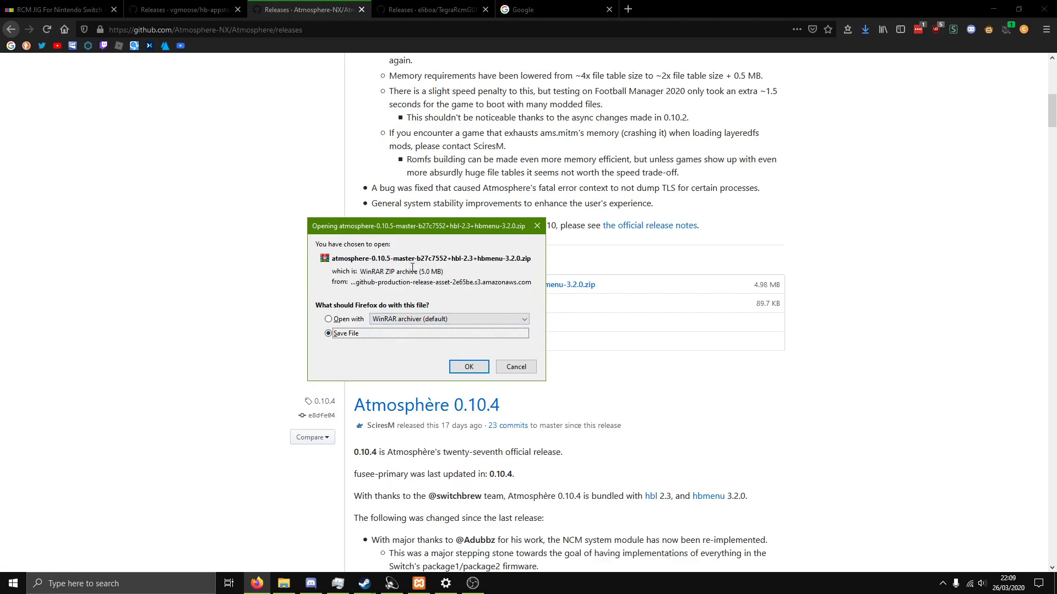
left_click(468, 366)
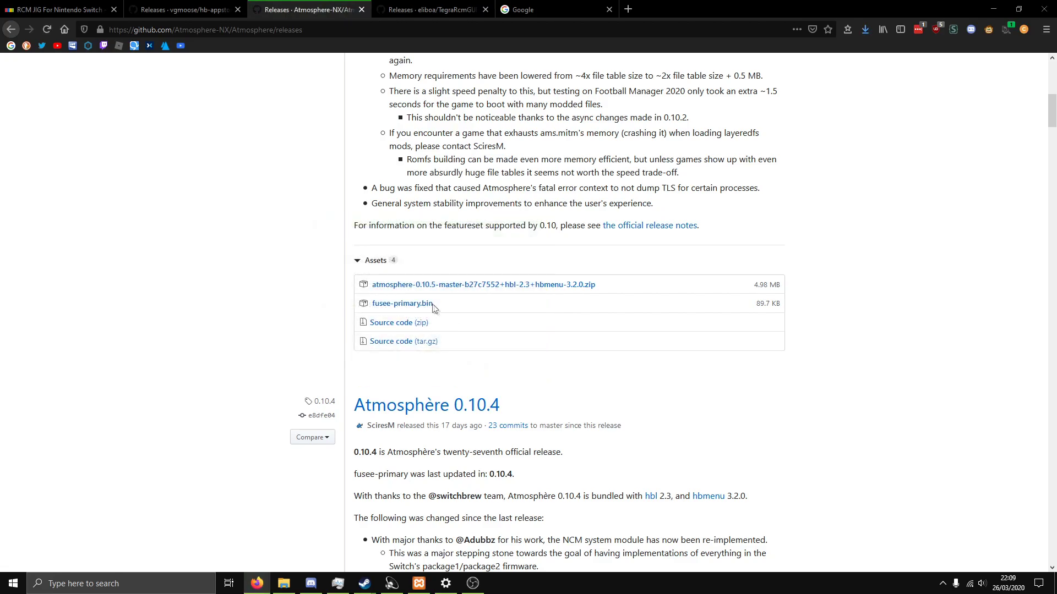
left_click(391, 306)
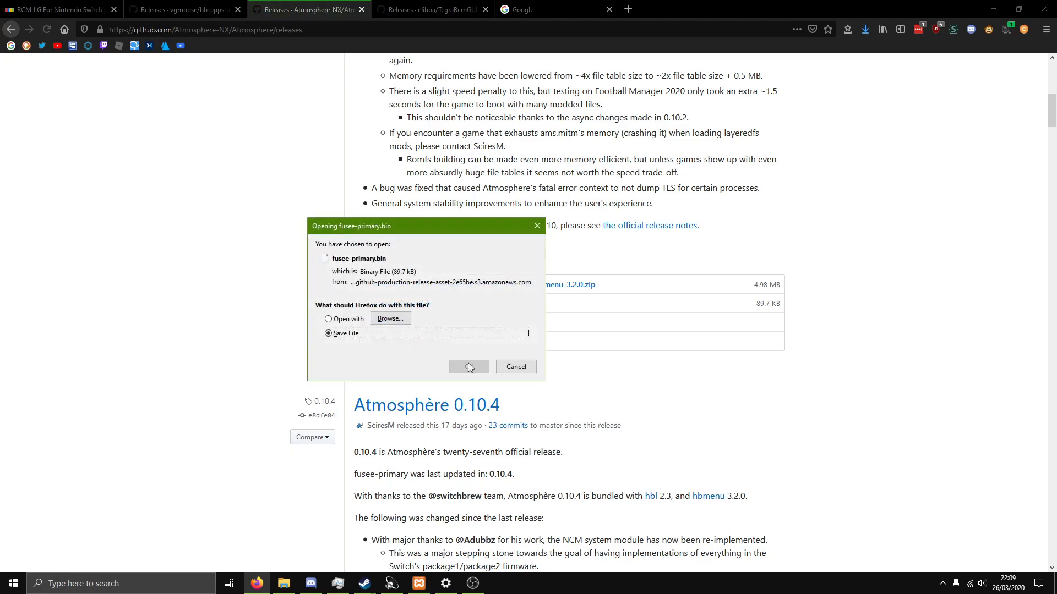
left_click(469, 366)
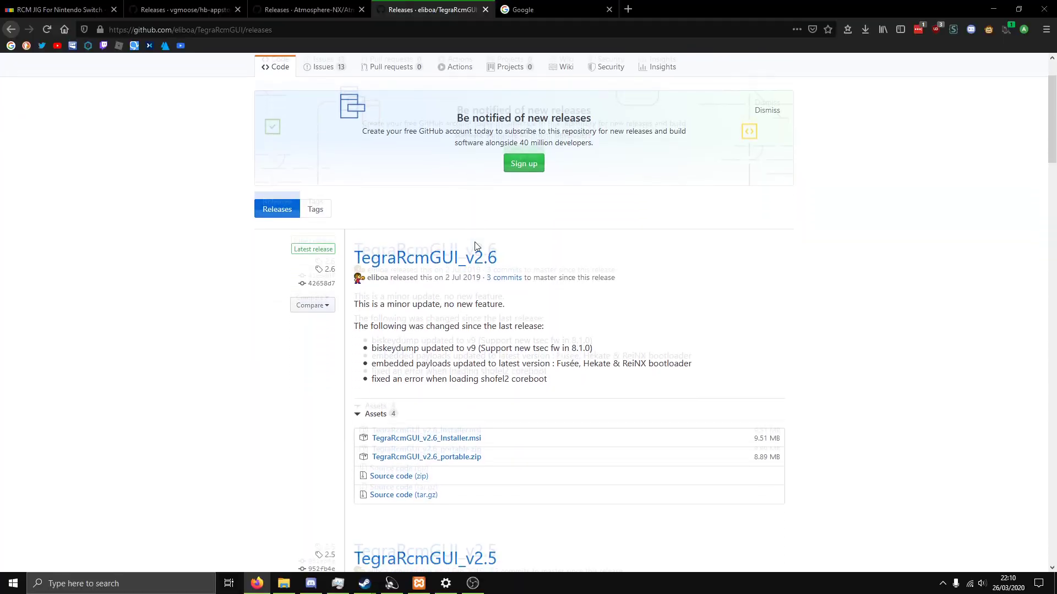
Download TegraRcmGUI_v2.6_portable.zip from the assets of the TegraRcmGUI_v2.6 release.
scroll(473, 242, "down", 1)
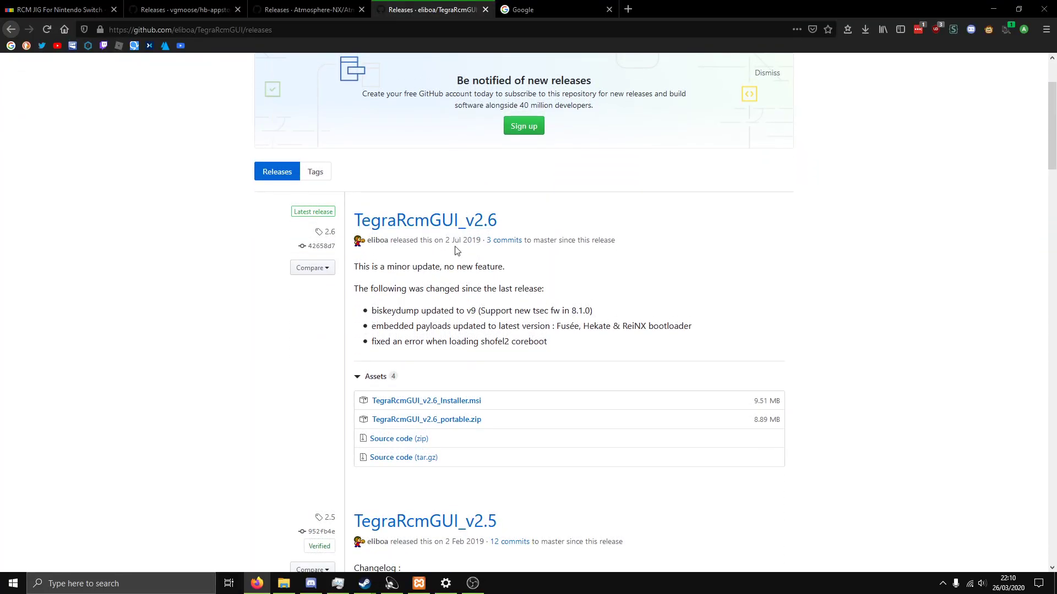
scroll(463, 261, "down", 1)
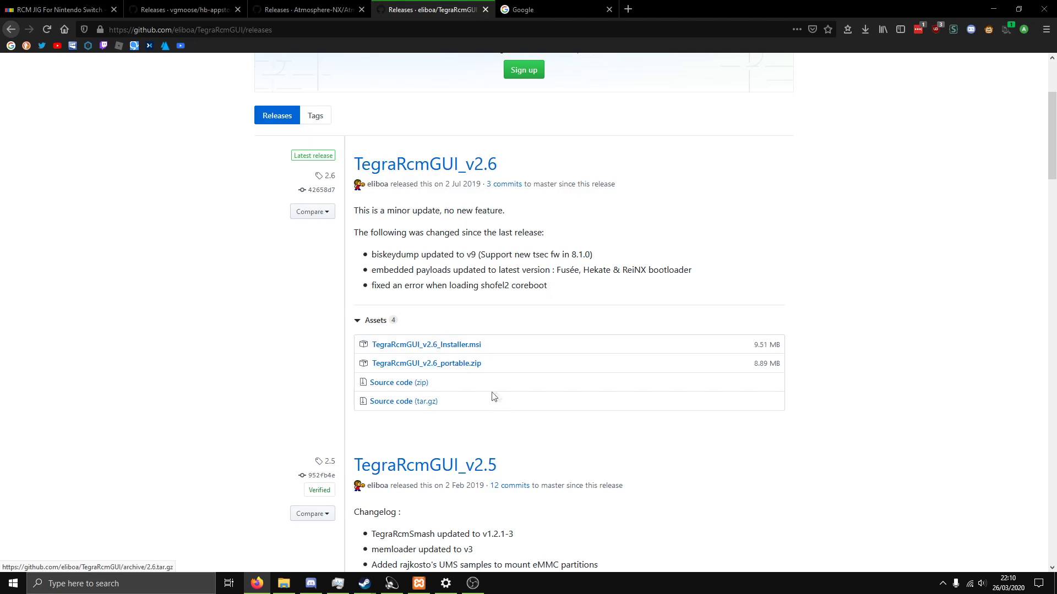
scroll(482, 352, "down", 2)
scroll(483, 281, "down", 2)
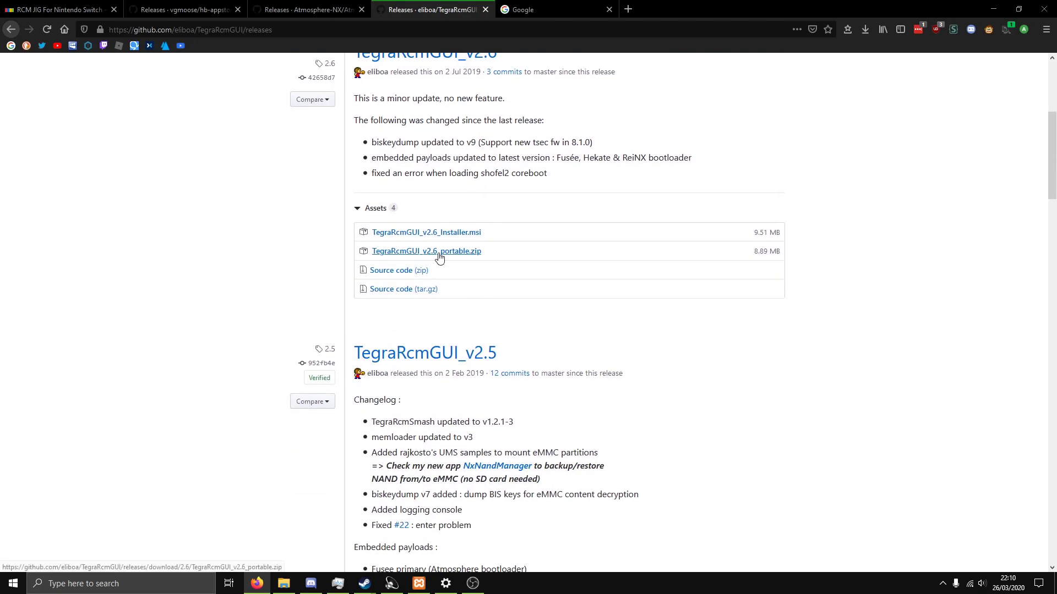
left_click(456, 254)
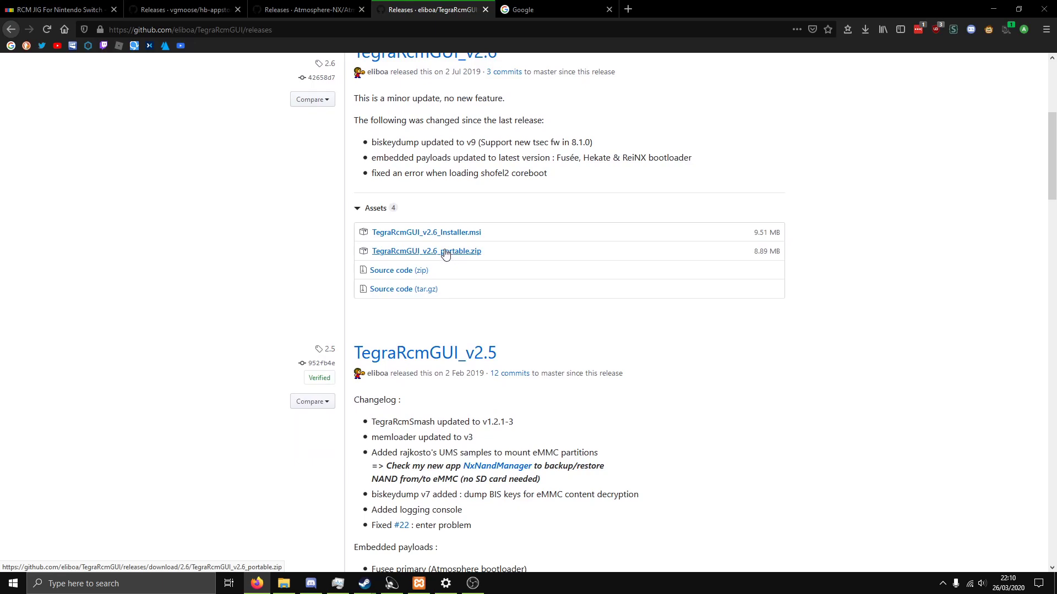
key("Return")
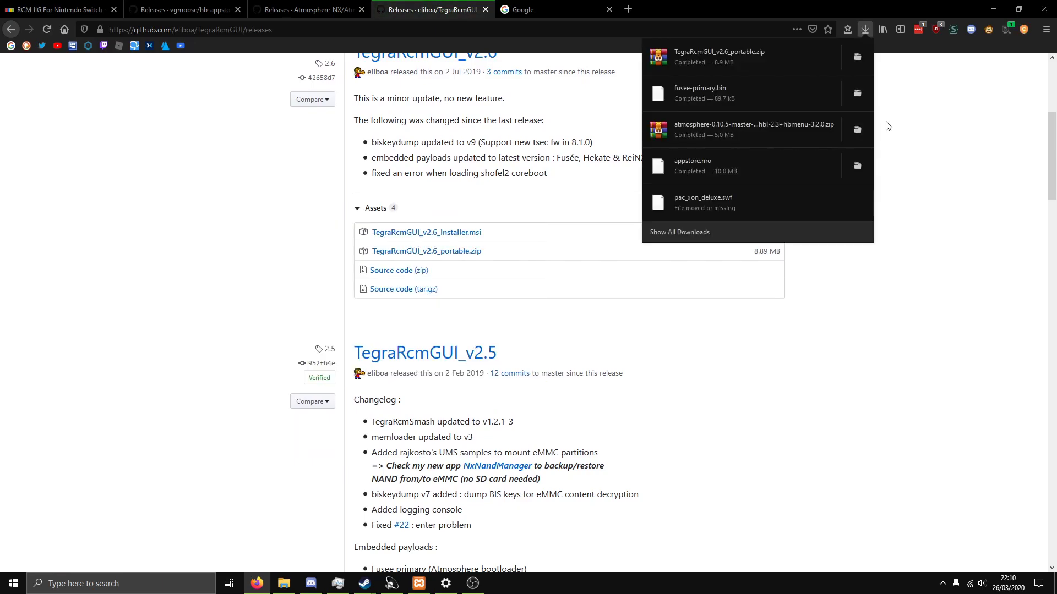
left_click(322, 519)
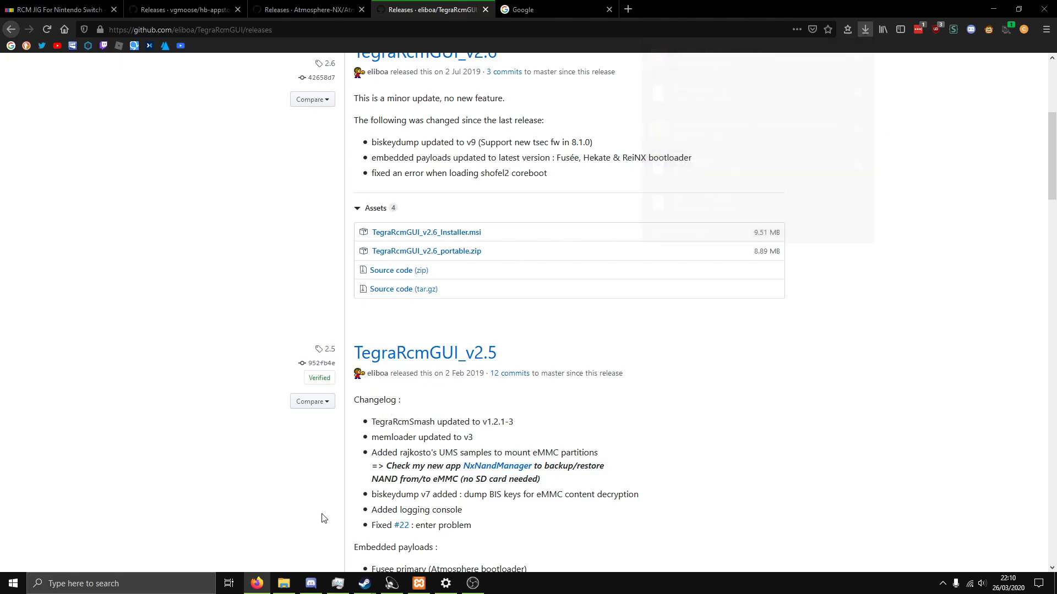
Switch to File Explorer and review the downloaded files in the Downloads folder beside the SD card window.
left_click(295, 586)
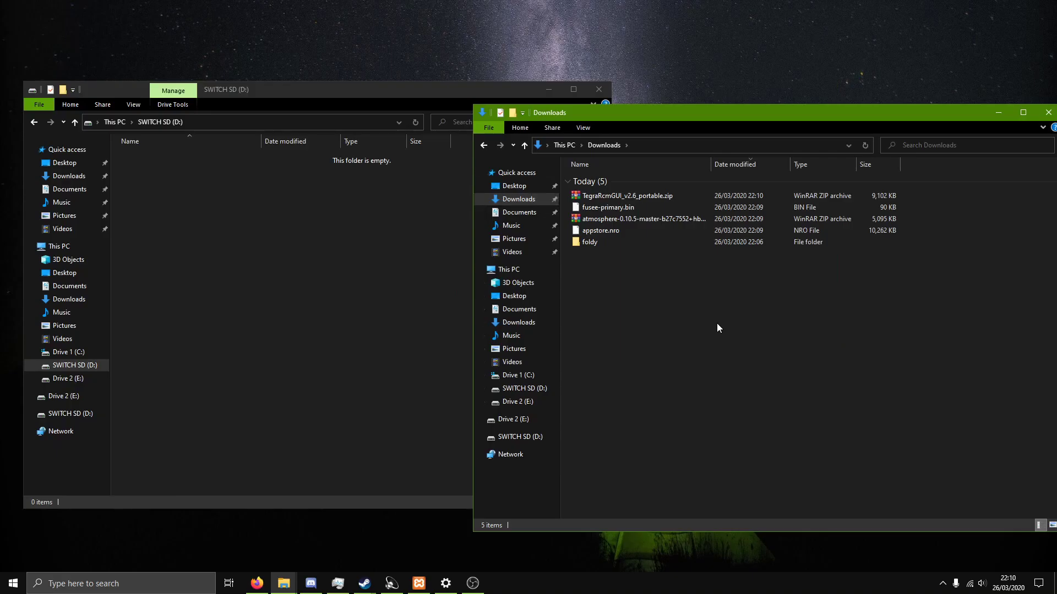
left_click(431, 253)
left_click(766, 365)
left_click_drag(923, 230, 821, 190)
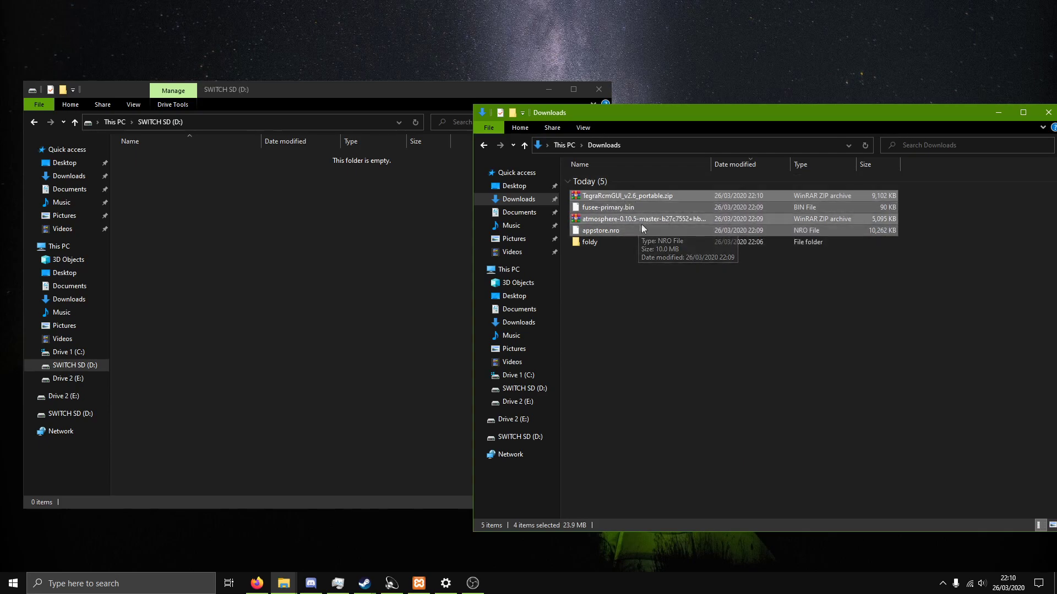
left_click(830, 285)
Open TegraRcmGUI_v2.6_portable.zip from Downloads and extract its TegraRcmGUI_v2.6_portable folder to Documents.
left_click(481, 314)
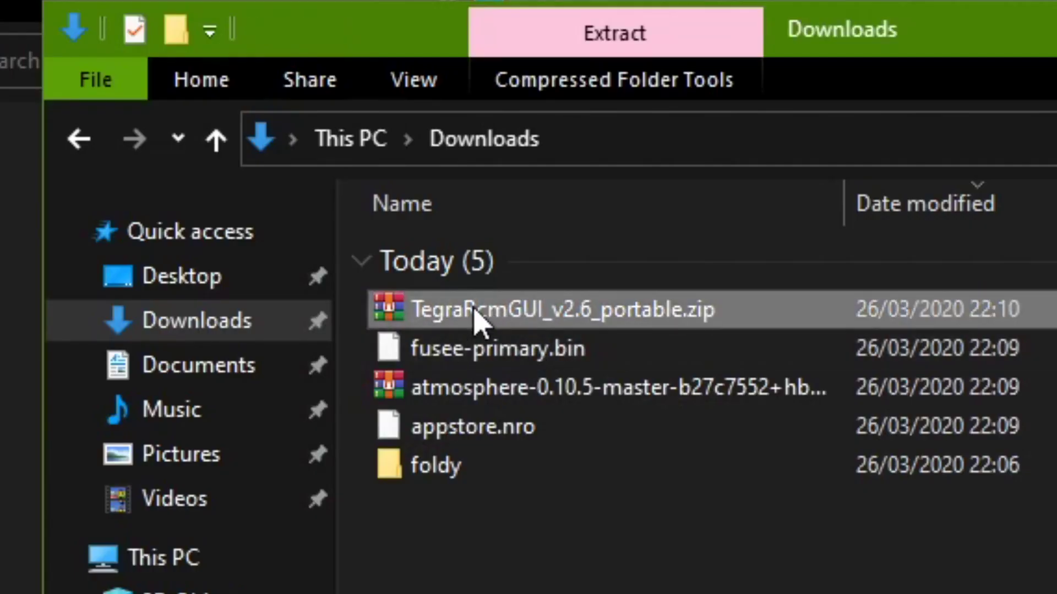
double_click(476, 319)
left_click(608, 410)
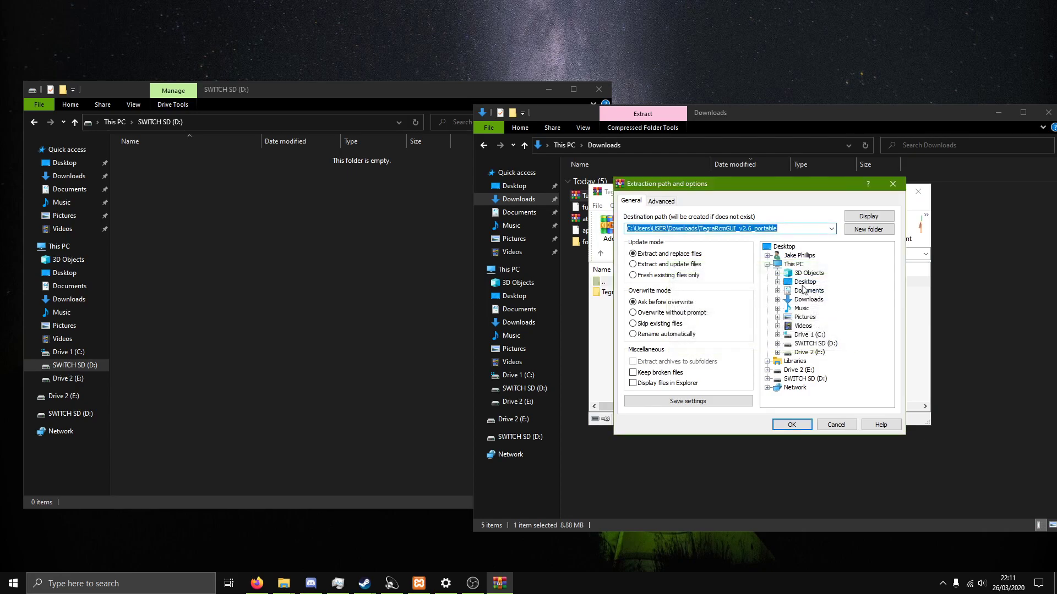
left_click(810, 291)
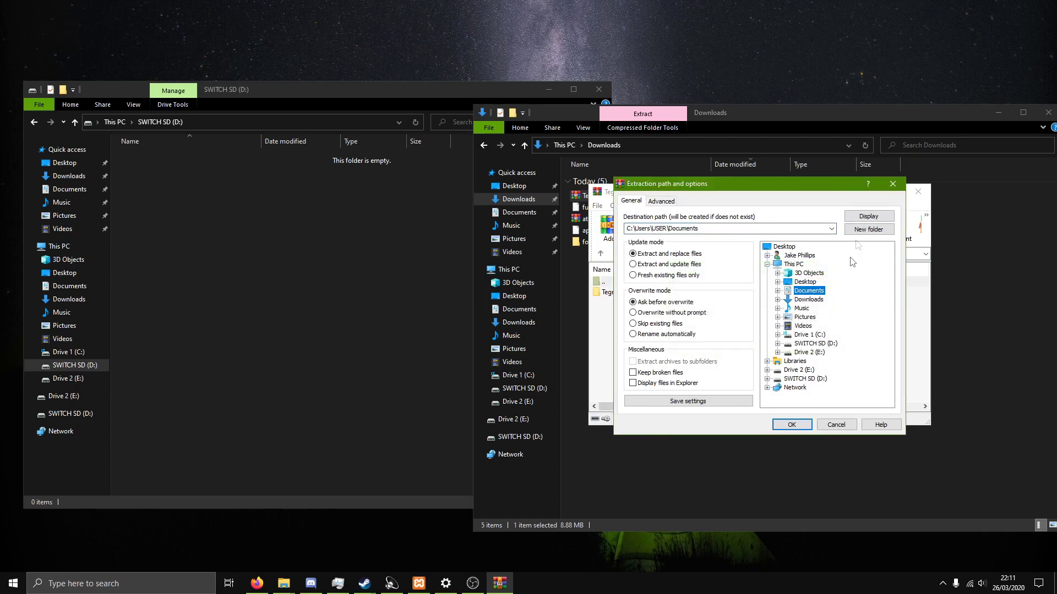
left_click(796, 426)
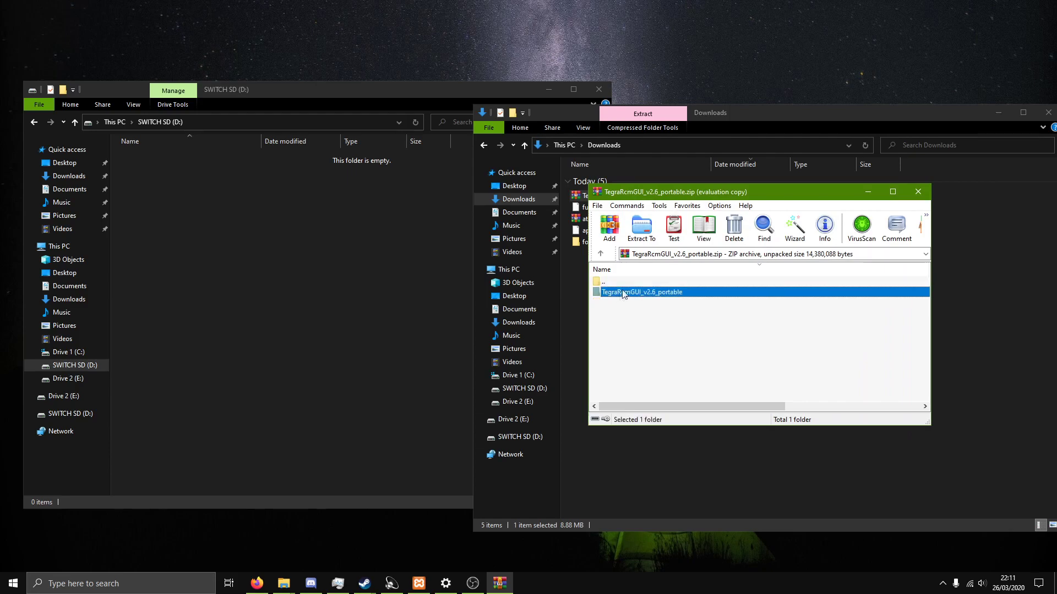
Extract the TegraRcmGUI archive to the default TegraRcmGUI_v2.6_portable path in Downloads and close WinRAR.
left_click(642, 227)
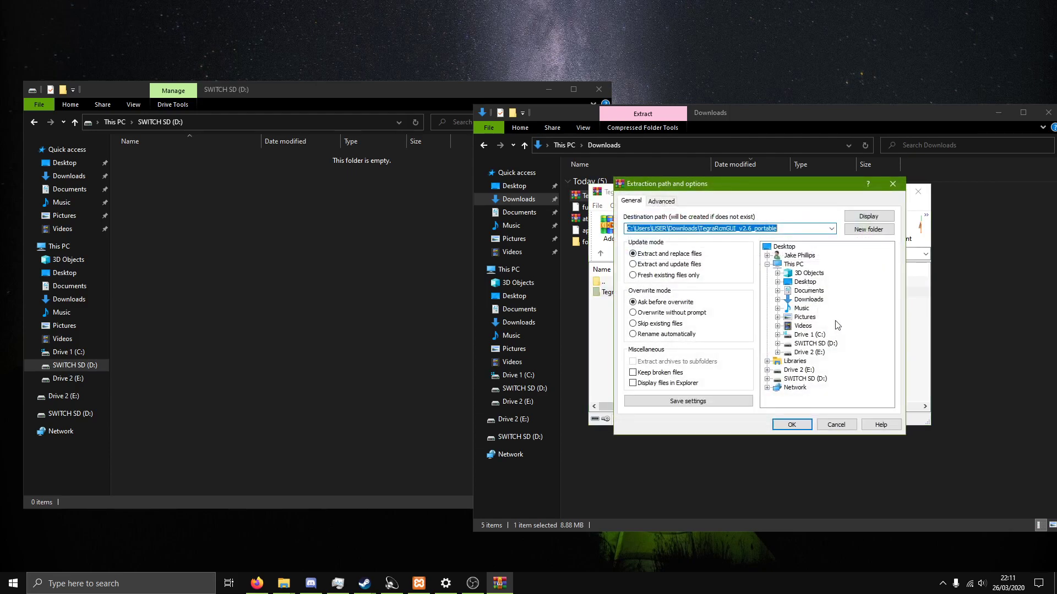
left_click(803, 428)
left_click(918, 191)
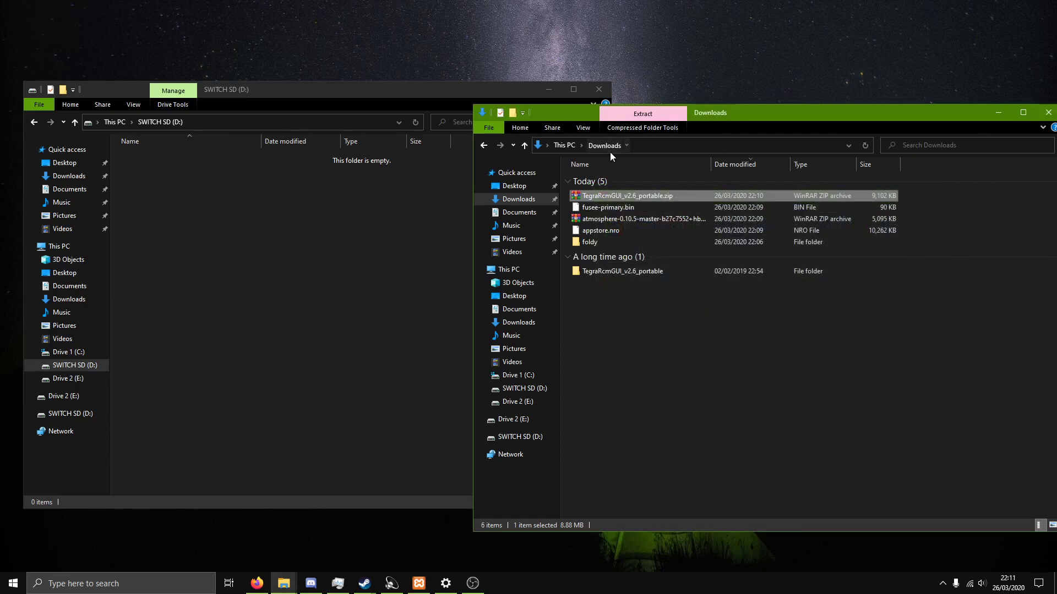
Open the atmosphere-0.10.5 master zip from Downloads in WinRAR and dismiss the expired-trial notification.
left_click(614, 207)
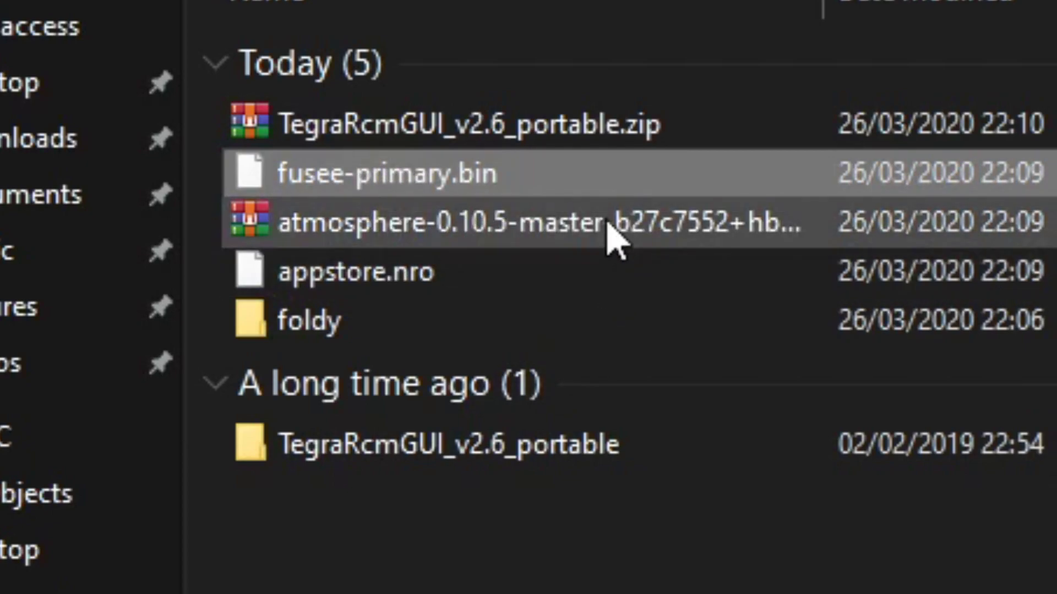
left_click(608, 225)
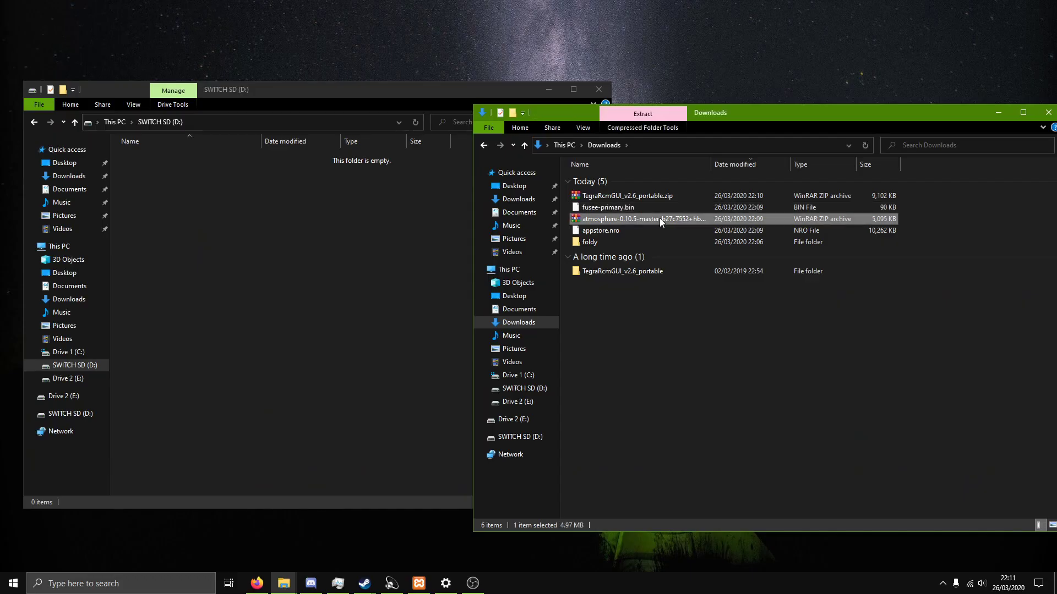
double_click(610, 219)
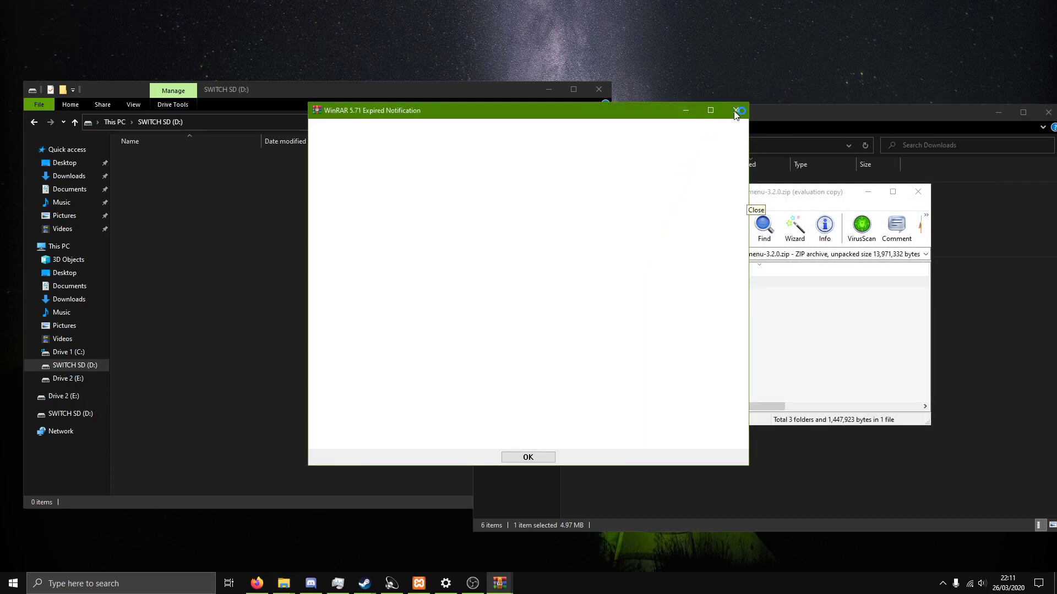
left_click(736, 111)
left_click_drag(639, 363, 623, 300)
left_click(633, 354)
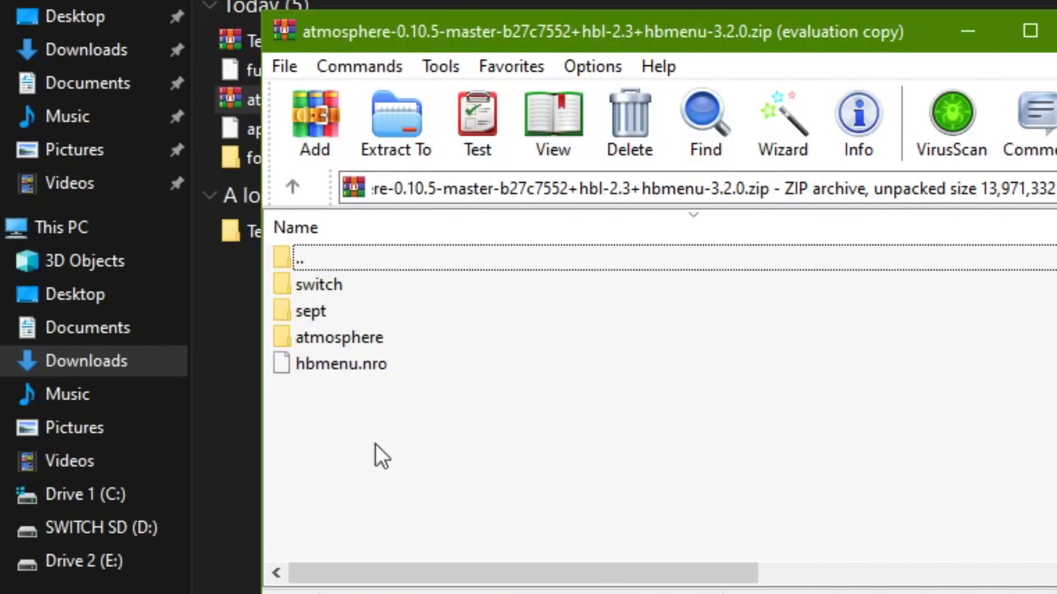
Extract the switch, sept and atmosphere folders and hbmenu.nro to the root of SWITCH SD (D:), and close the archive.
left_click_drag(375, 444, 356, 316)
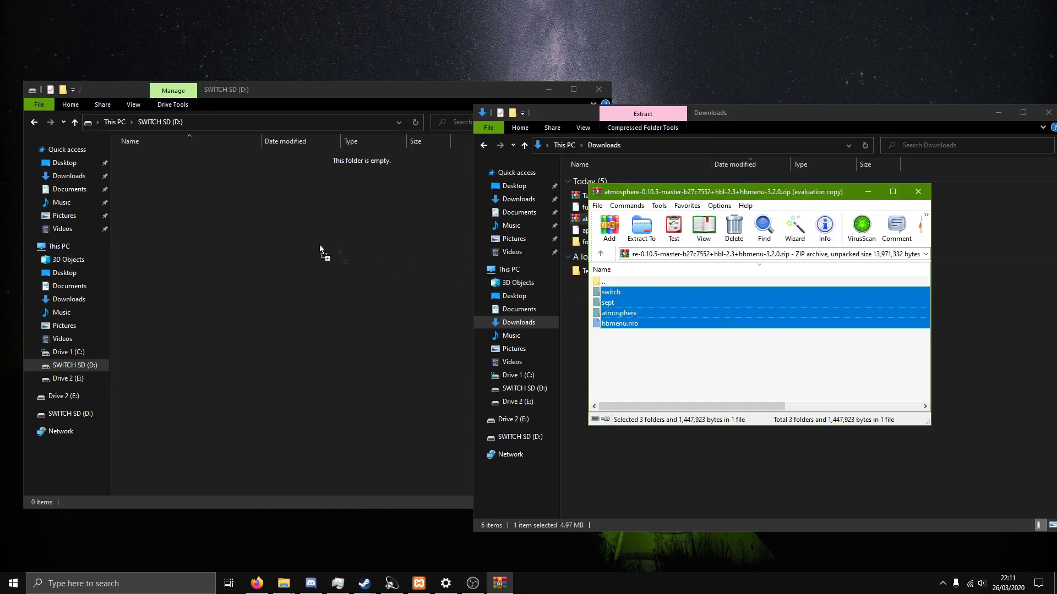
left_click_drag(321, 250, 194, 208)
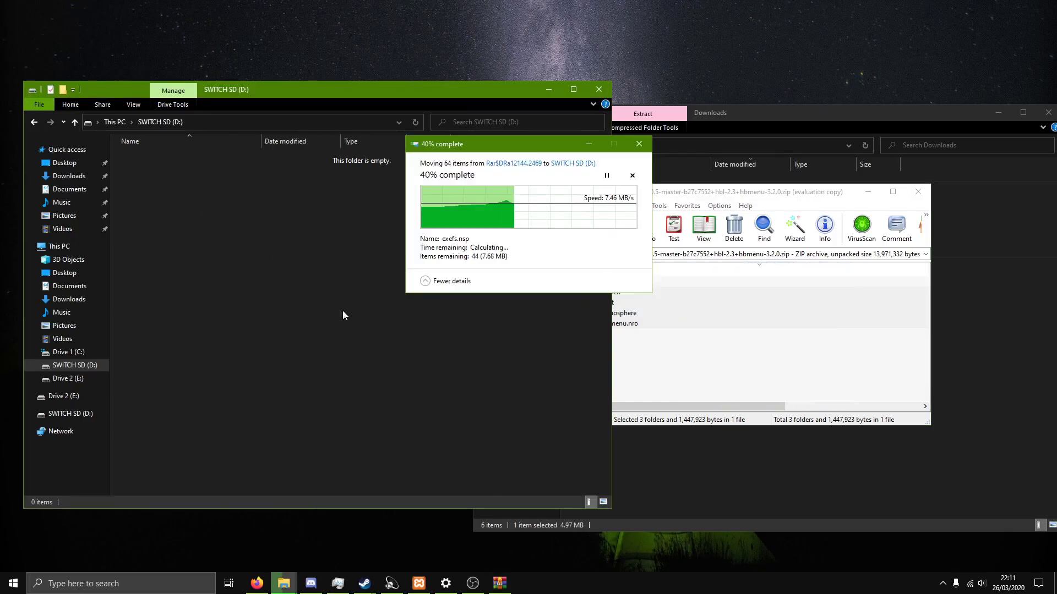
left_click_drag(317, 341, 251, 228)
left_click(918, 191)
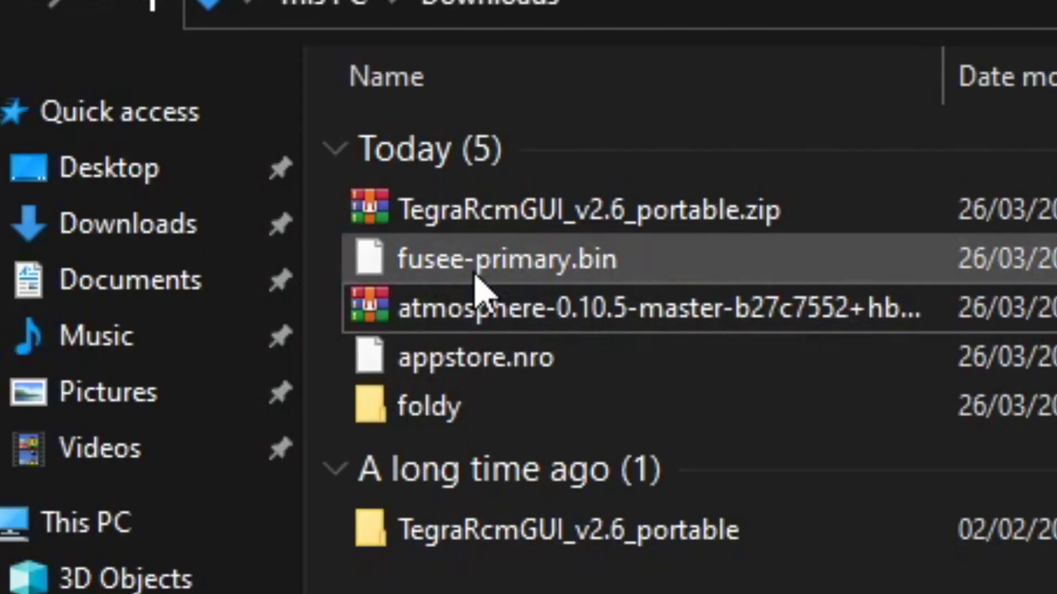
Copy appstore.nro from Downloads into the switch folder on the SD card and return to the card's root.
left_click(598, 231)
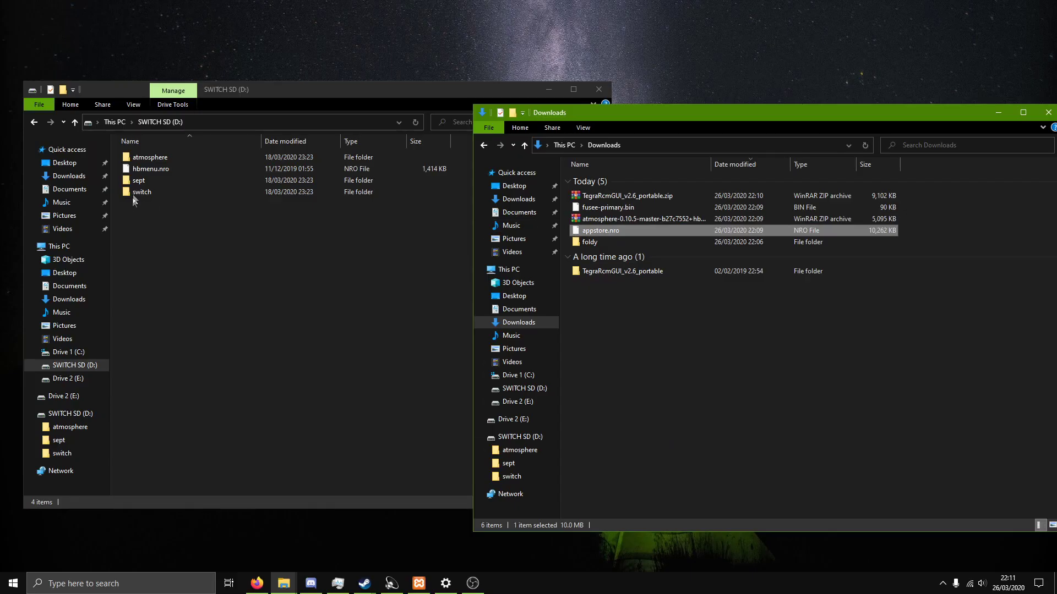
double_click(140, 190)
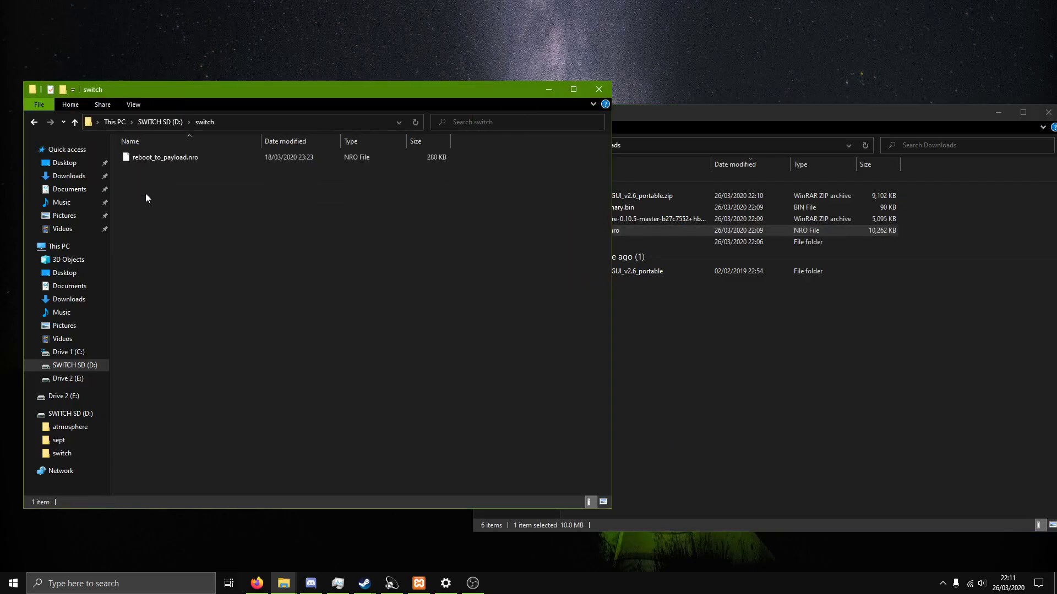
left_click(744, 347)
left_click(599, 231)
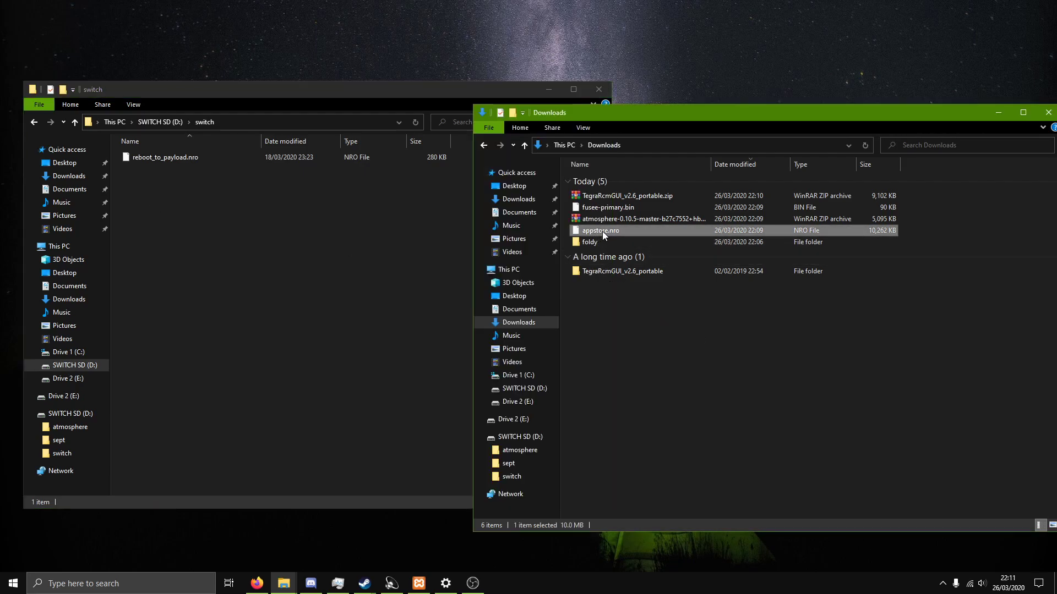
left_click_drag(603, 231, 310, 231)
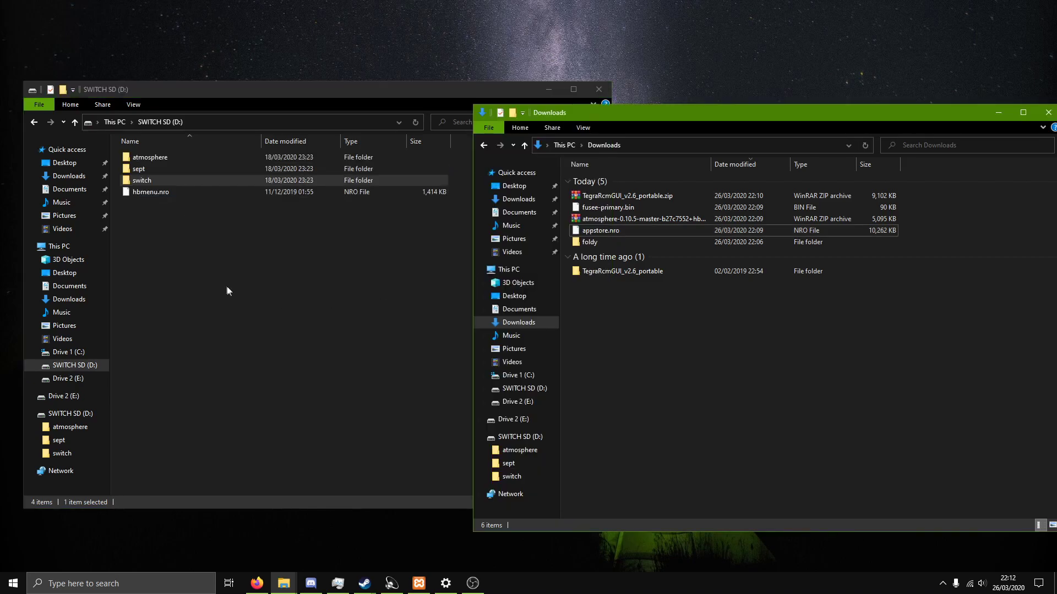
left_click_drag(177, 293, 178, 211)
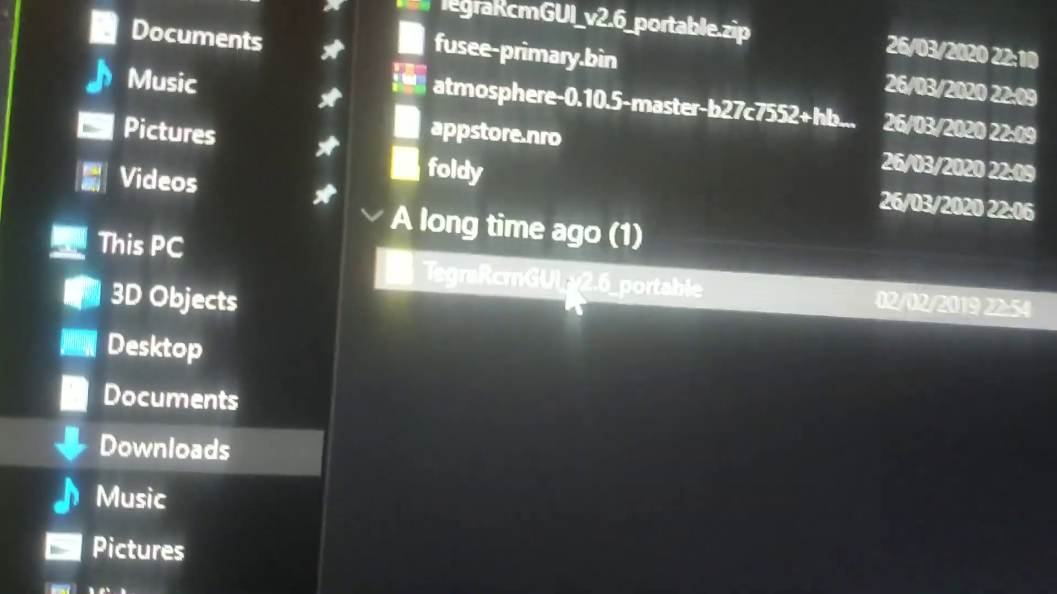
Launch TegraRcmGUI.exe from the extracted TegraRcmGUI_v2.6_portable folder and start the APX driver installation from its settings.
double_click(579, 293)
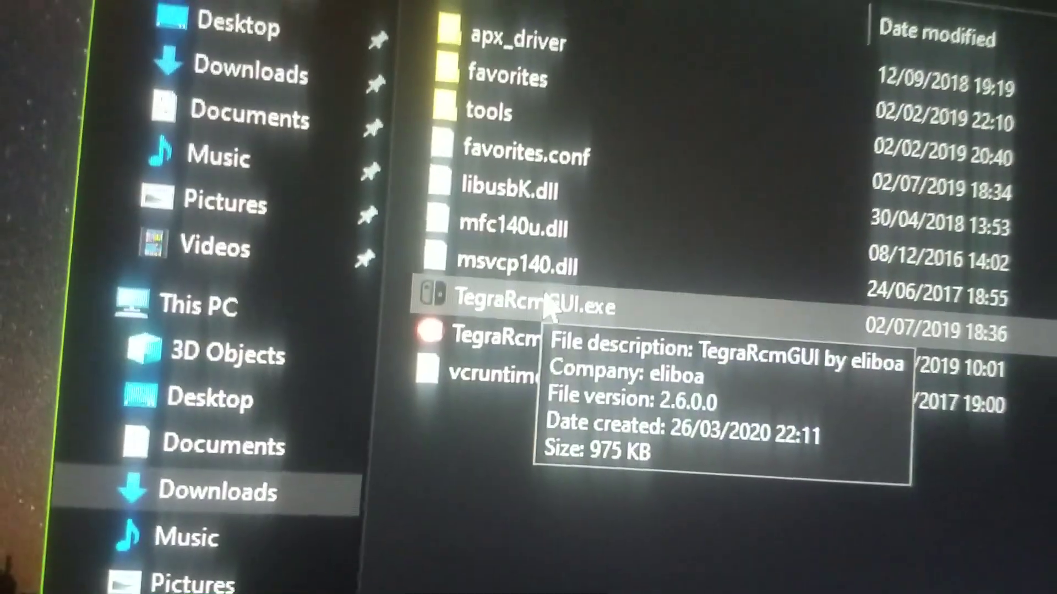
double_click(548, 308)
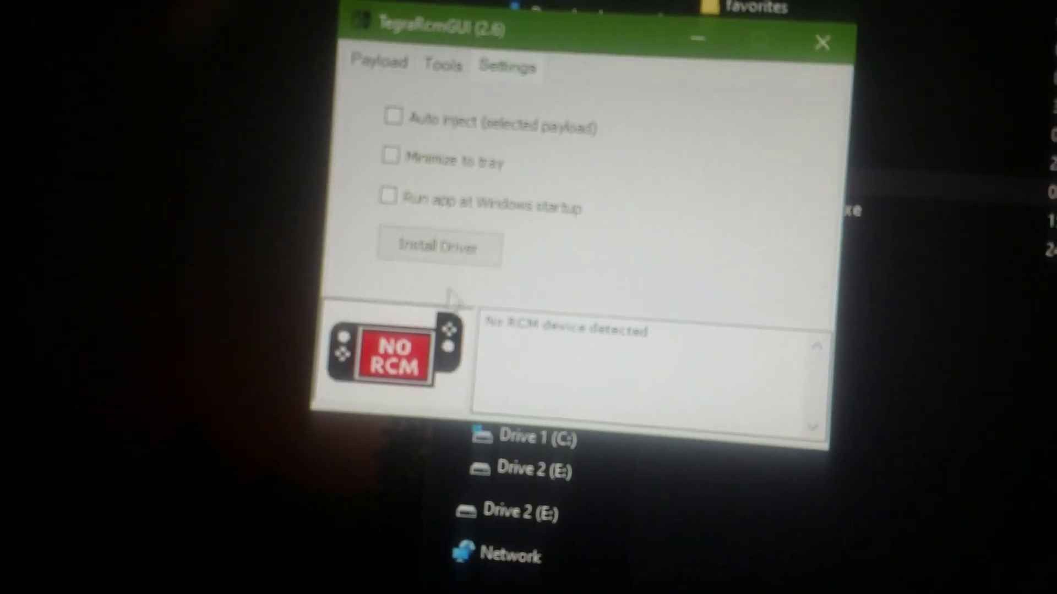
left_click(463, 262)
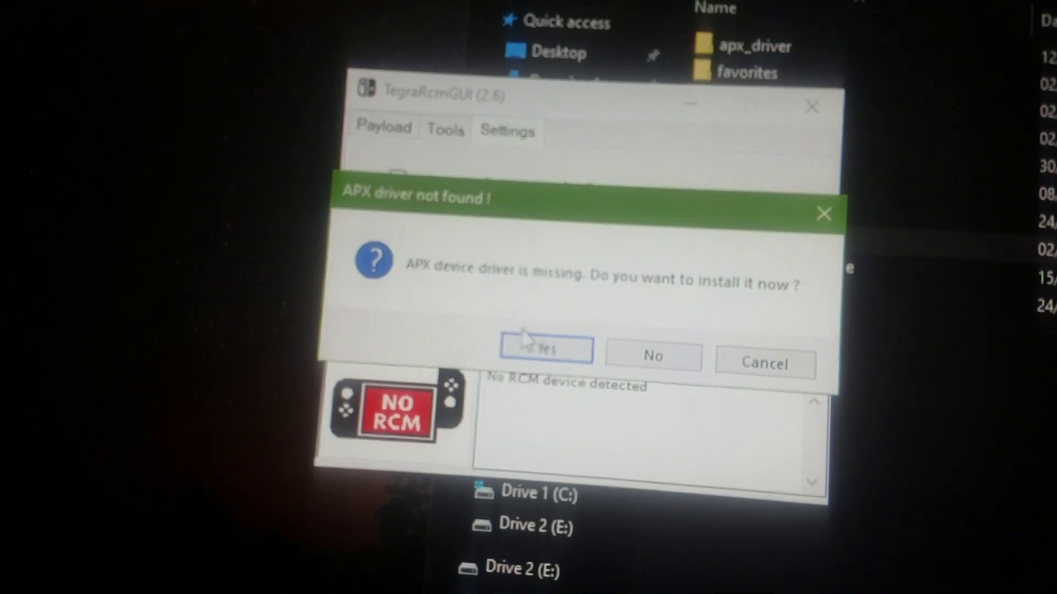